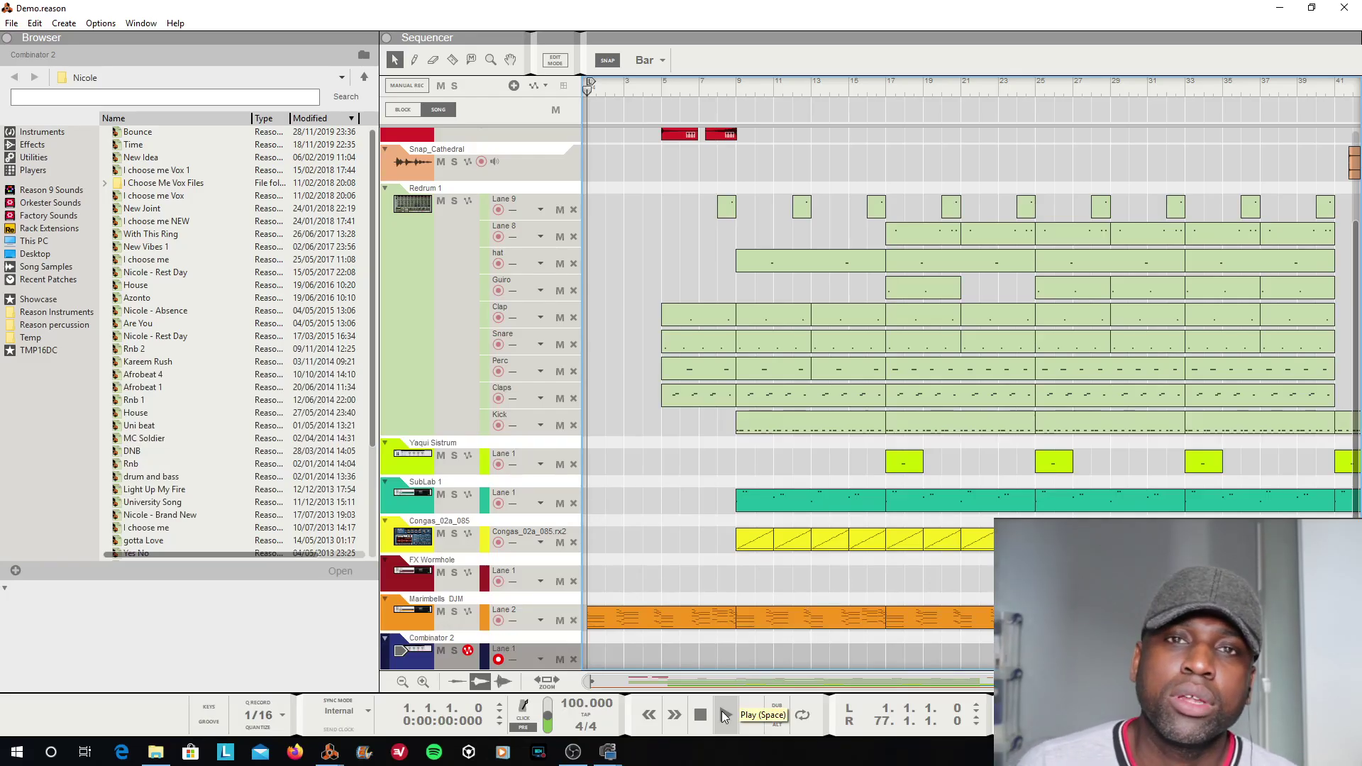
Play the opening bars of the Demo song and stop playback
{"action": "left_click", "coordinate": [722, 712]}
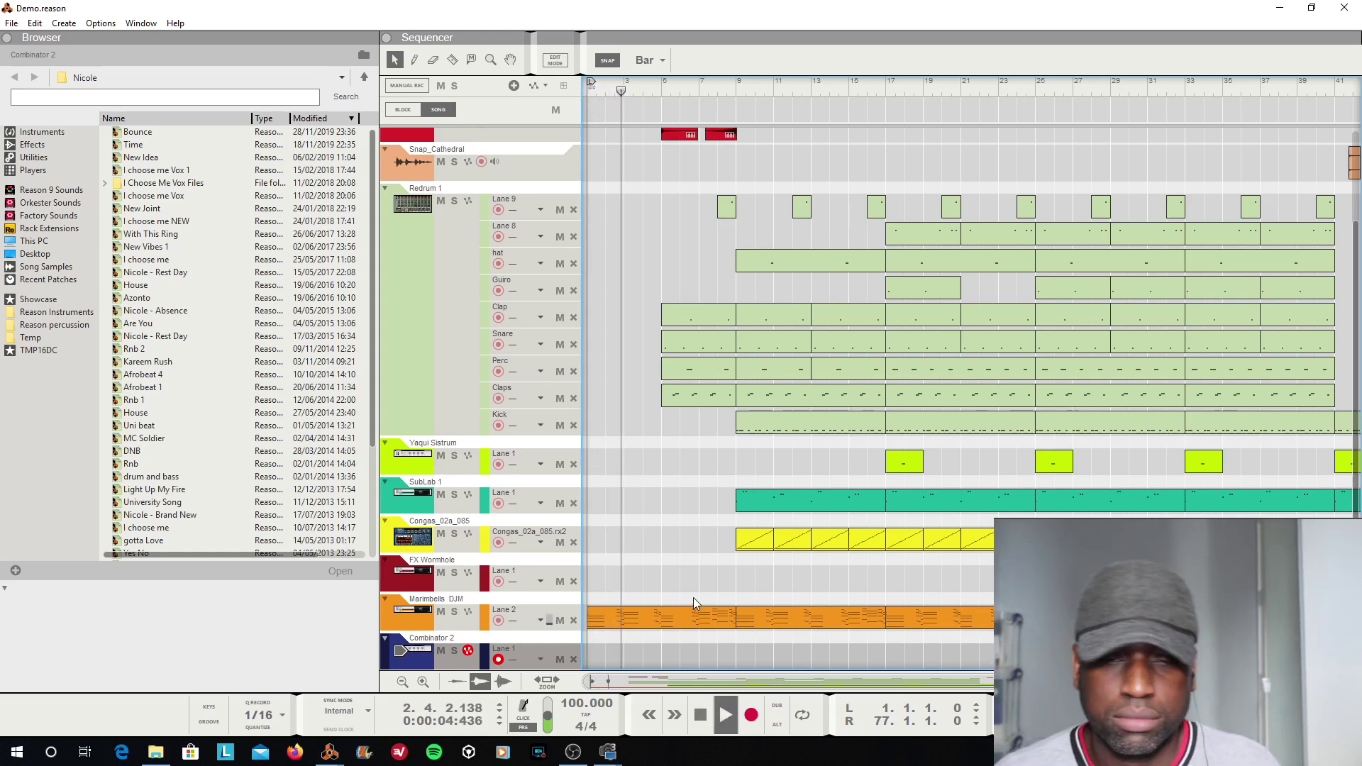
{"action": "left_click", "coordinate": [696, 713]}
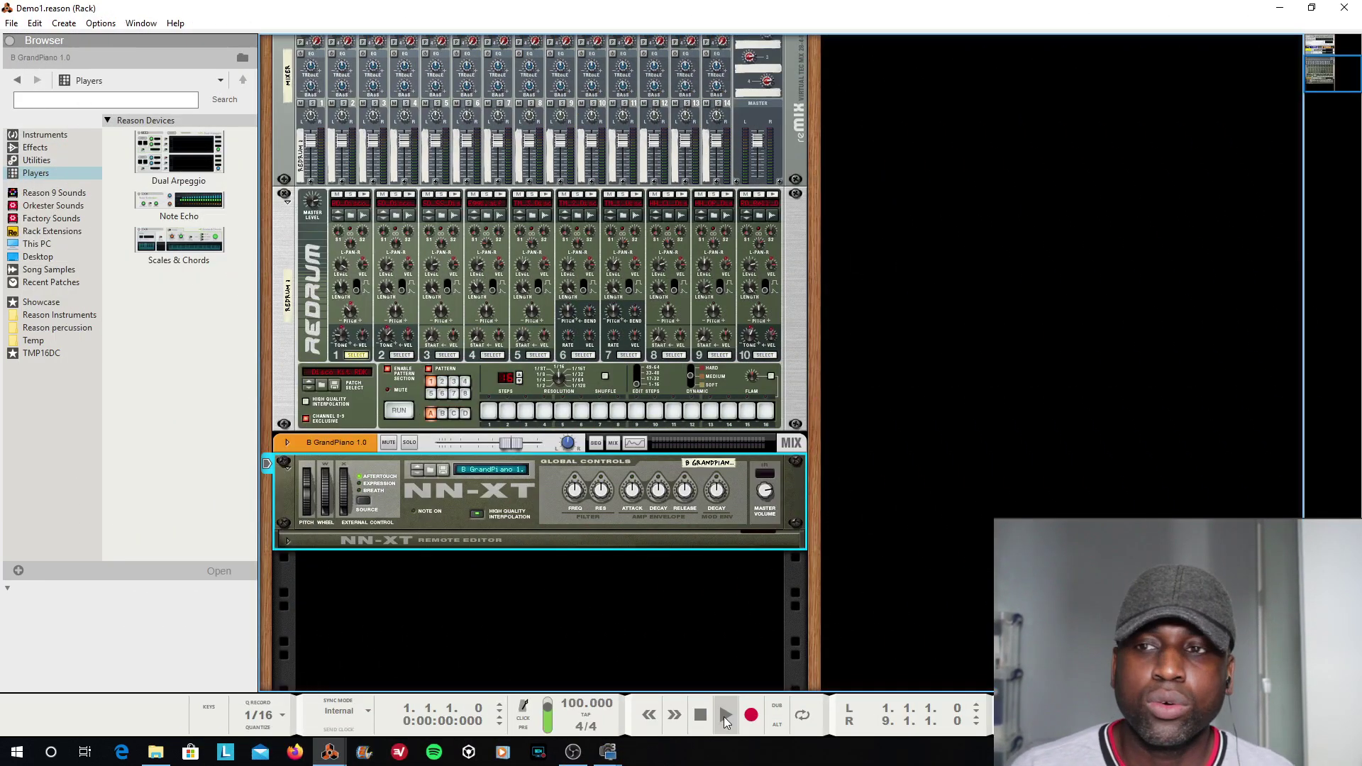
Play the Demo1 song, examine the notes in the grand piano clip, and stop back at the song start
{"action": "left_click", "coordinate": [725, 717]}
{"action": "mouse_move", "coordinate": [330, 752]}
{"action": "left_click", "coordinate": [176, 692]}
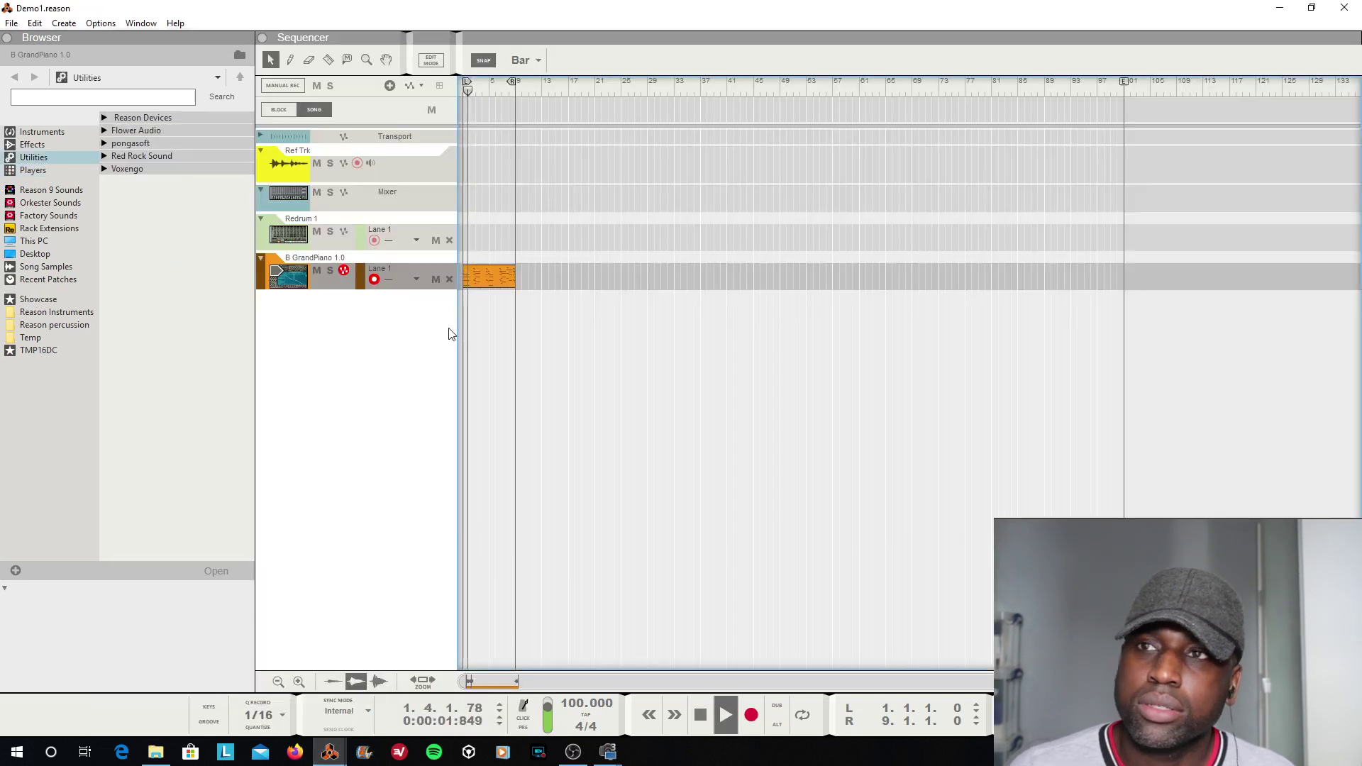
{"action": "double_click", "coordinate": [496, 281]}
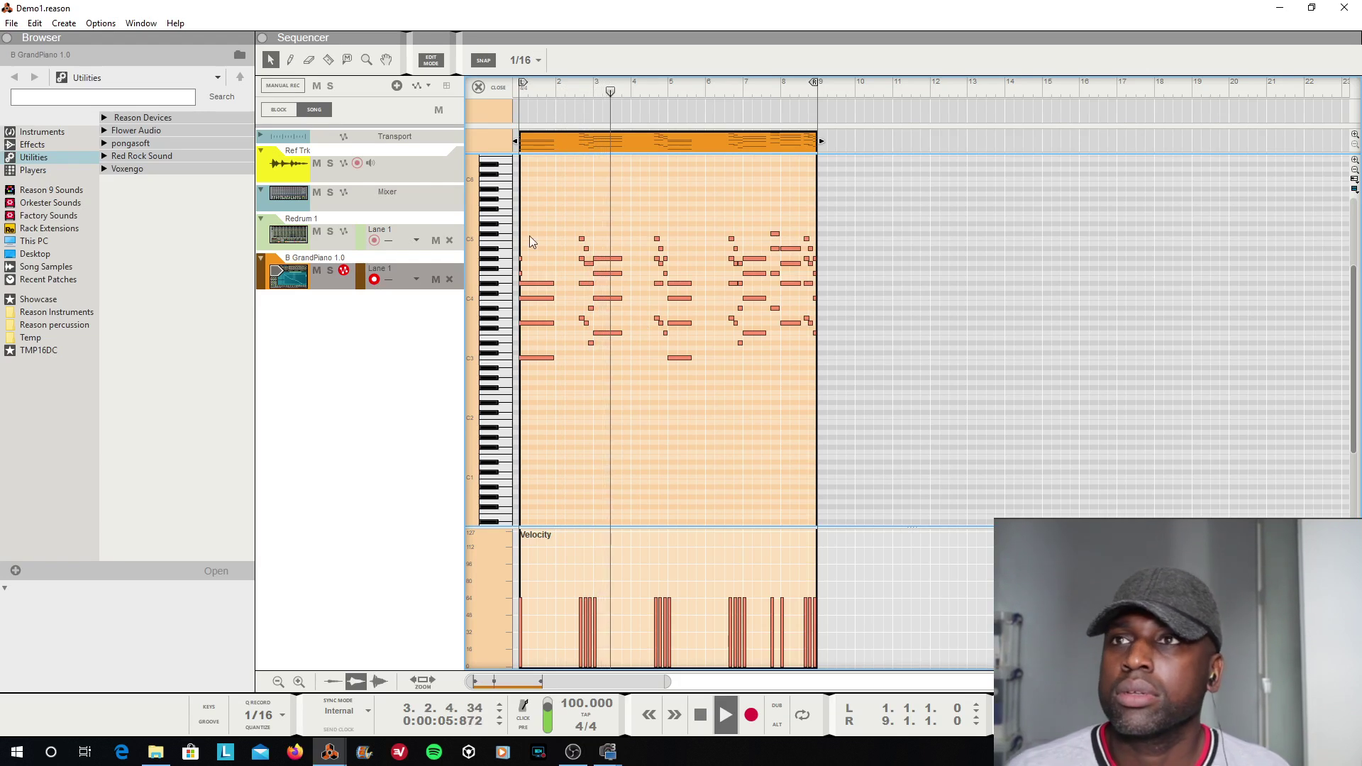
{"action": "left_click", "coordinate": [499, 88]}
{"action": "double_click", "coordinate": [700, 714]}
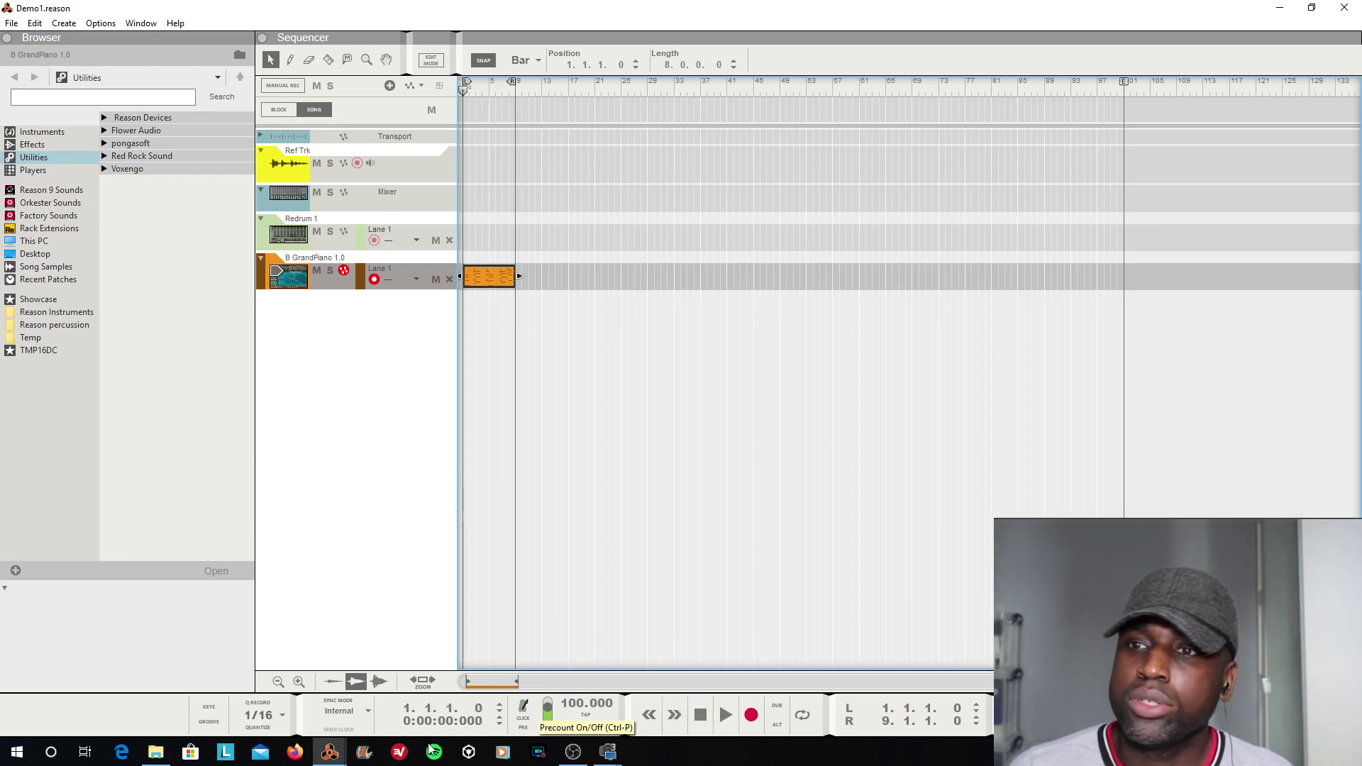
Replace the grand piano NN-XT in the rack with the FabFilter Twin 2 instrument
{"action": "mouse_move", "coordinate": [330, 752]}
{"action": "left_click", "coordinate": [487, 694]}
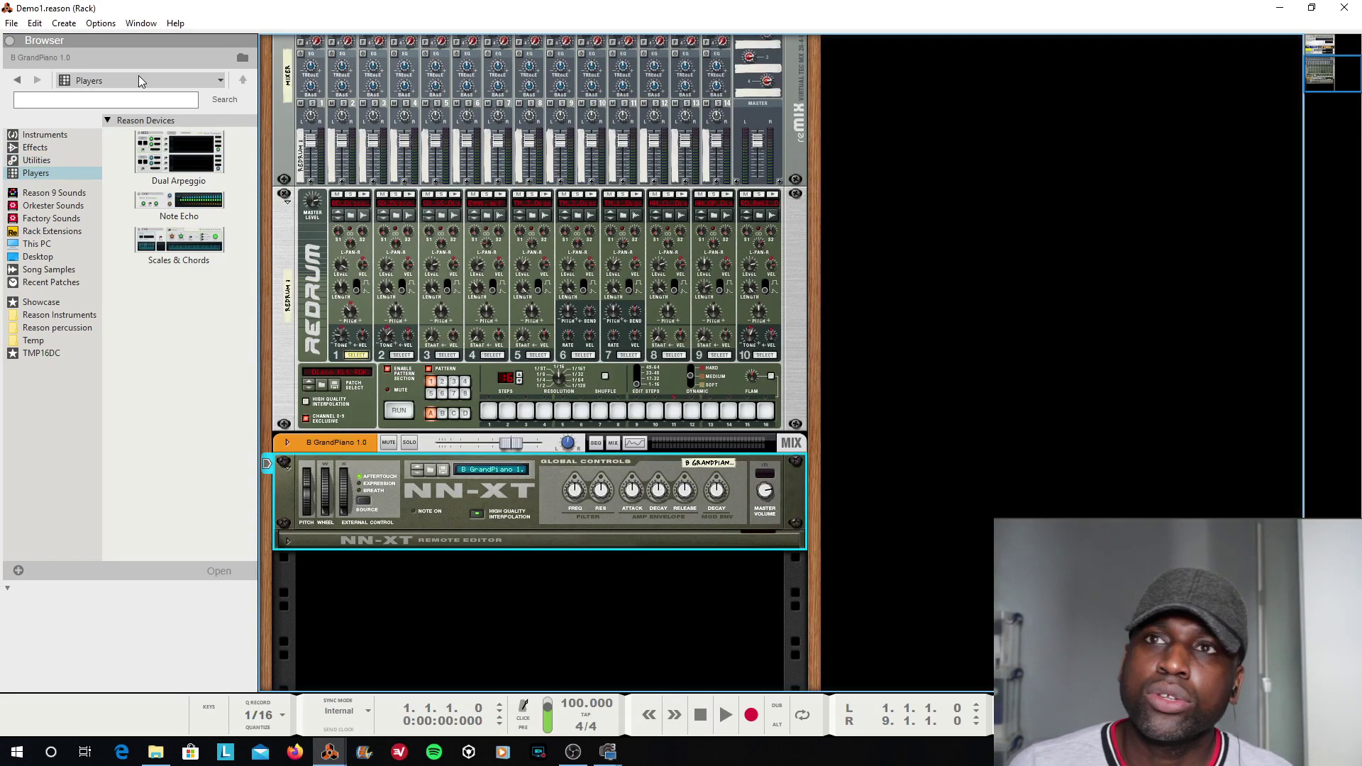
{"action": "left_click", "coordinate": [32, 148]}
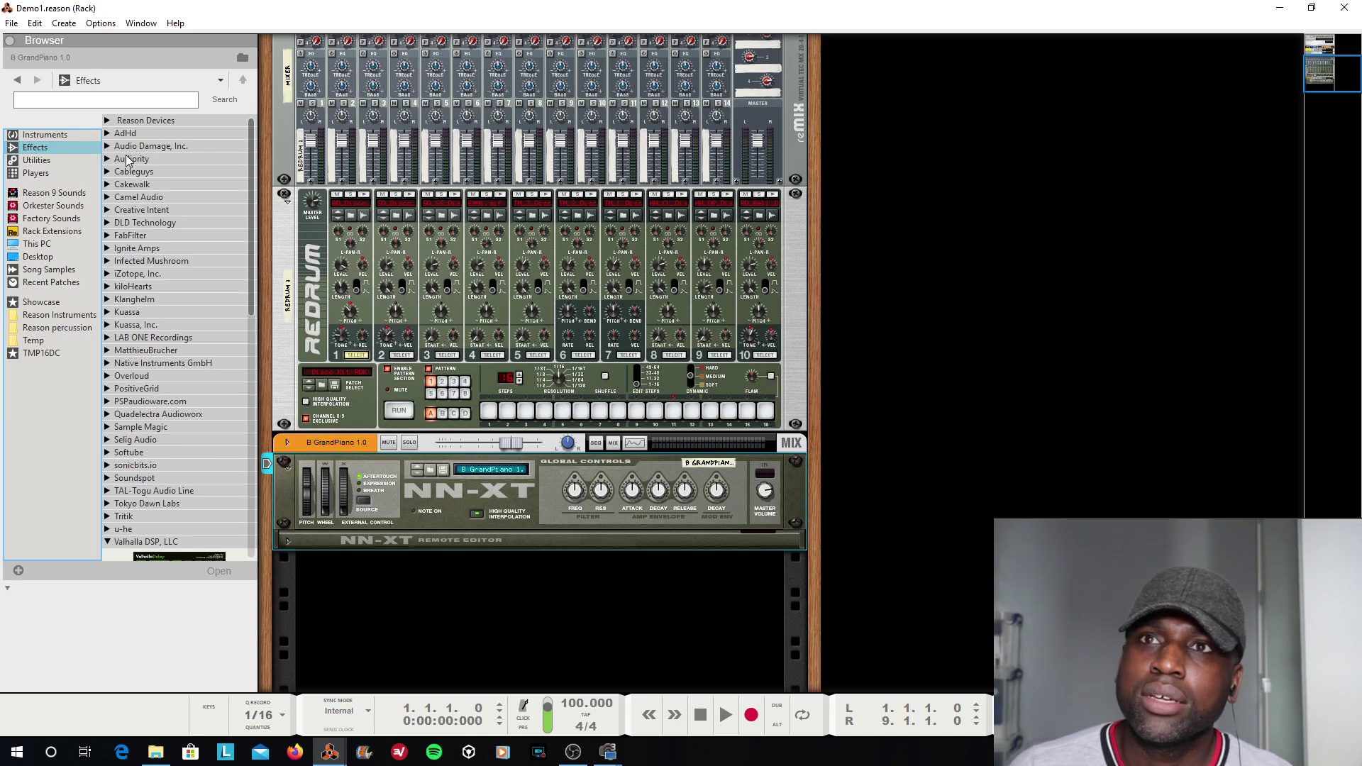
{"action": "left_click", "coordinate": [44, 135]}
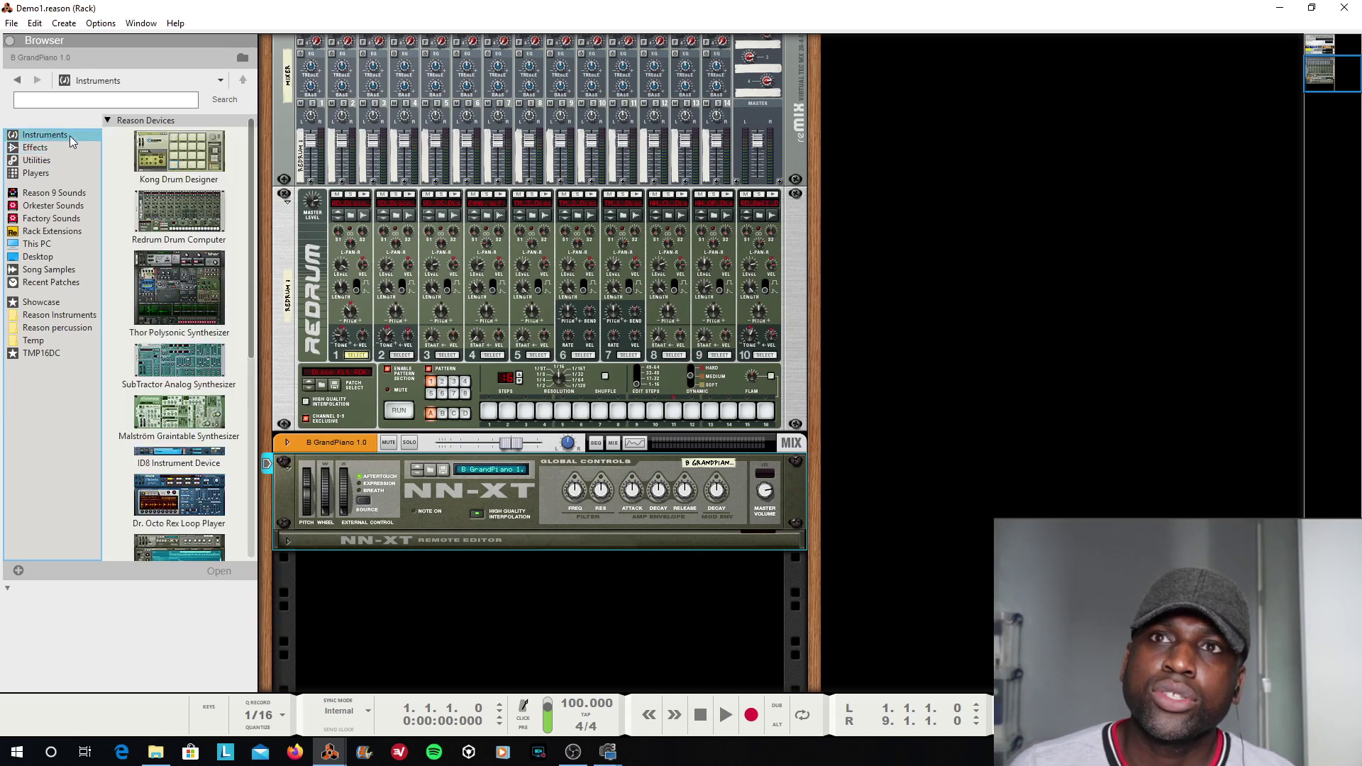
{"action": "left_click", "coordinate": [170, 121]}
{"action": "left_click", "coordinate": [135, 211]}
{"action": "left_click_drag", "start_coordinate": [178, 341], "coordinate": [531, 547]}
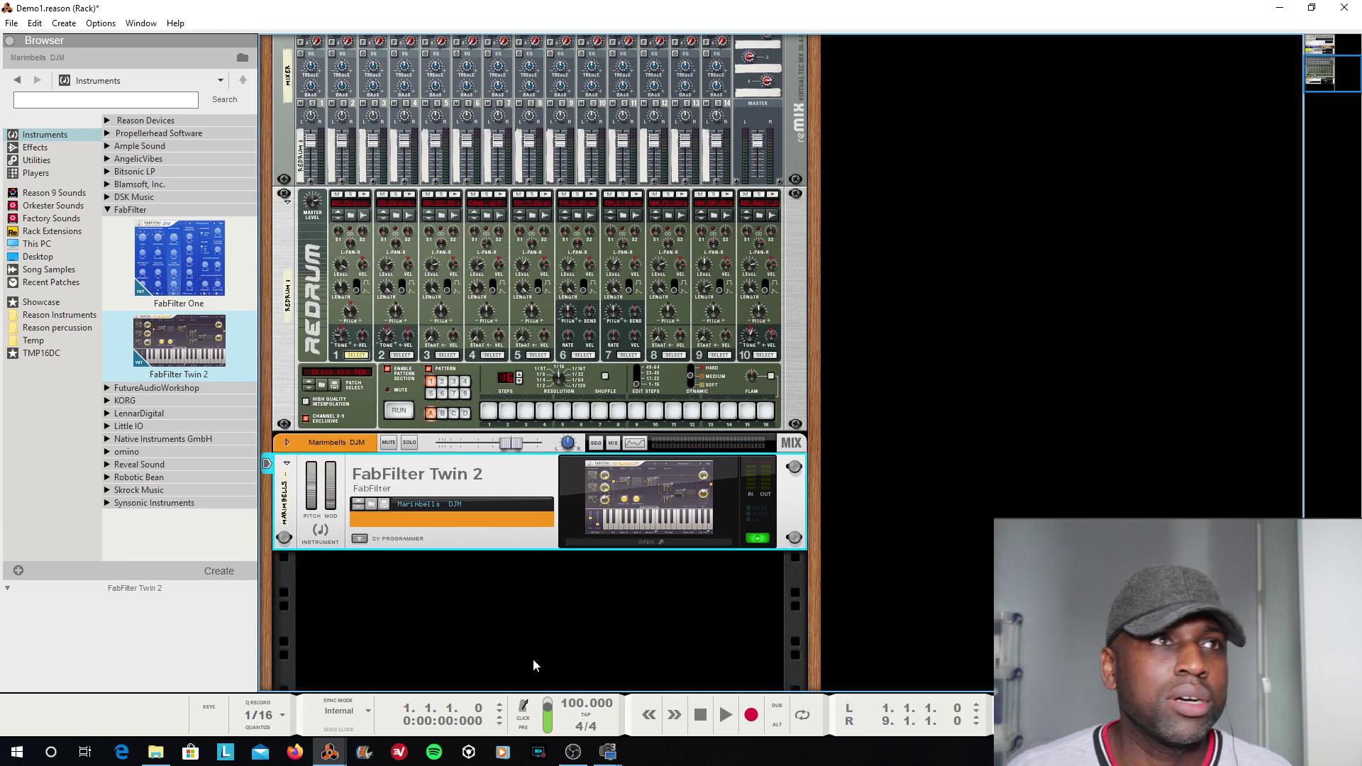
Audition the clip through FabFilter Twin 2 and collapse the FabFilter group in the instrument list
{"action": "key", "text": "space"}
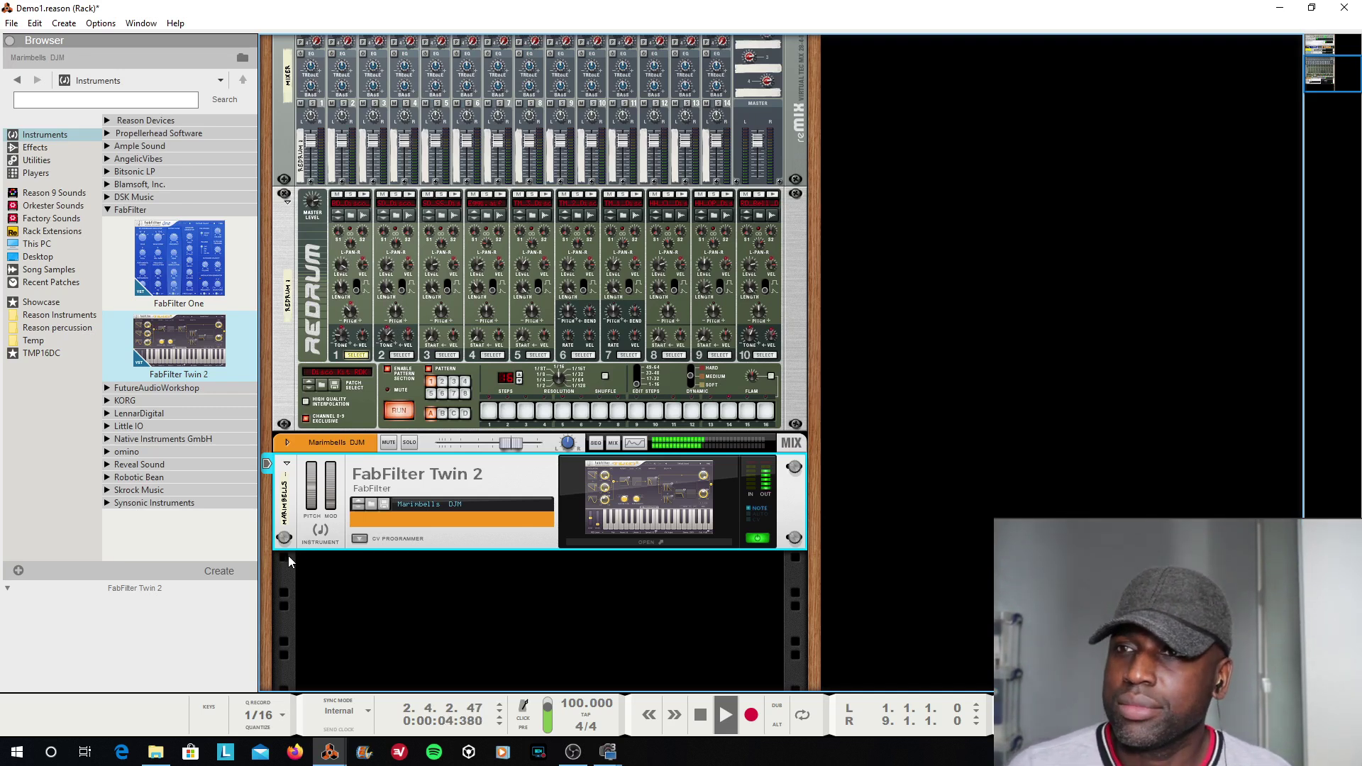
{"action": "double_click", "coordinate": [145, 211]}
{"action": "key", "text": "space"}
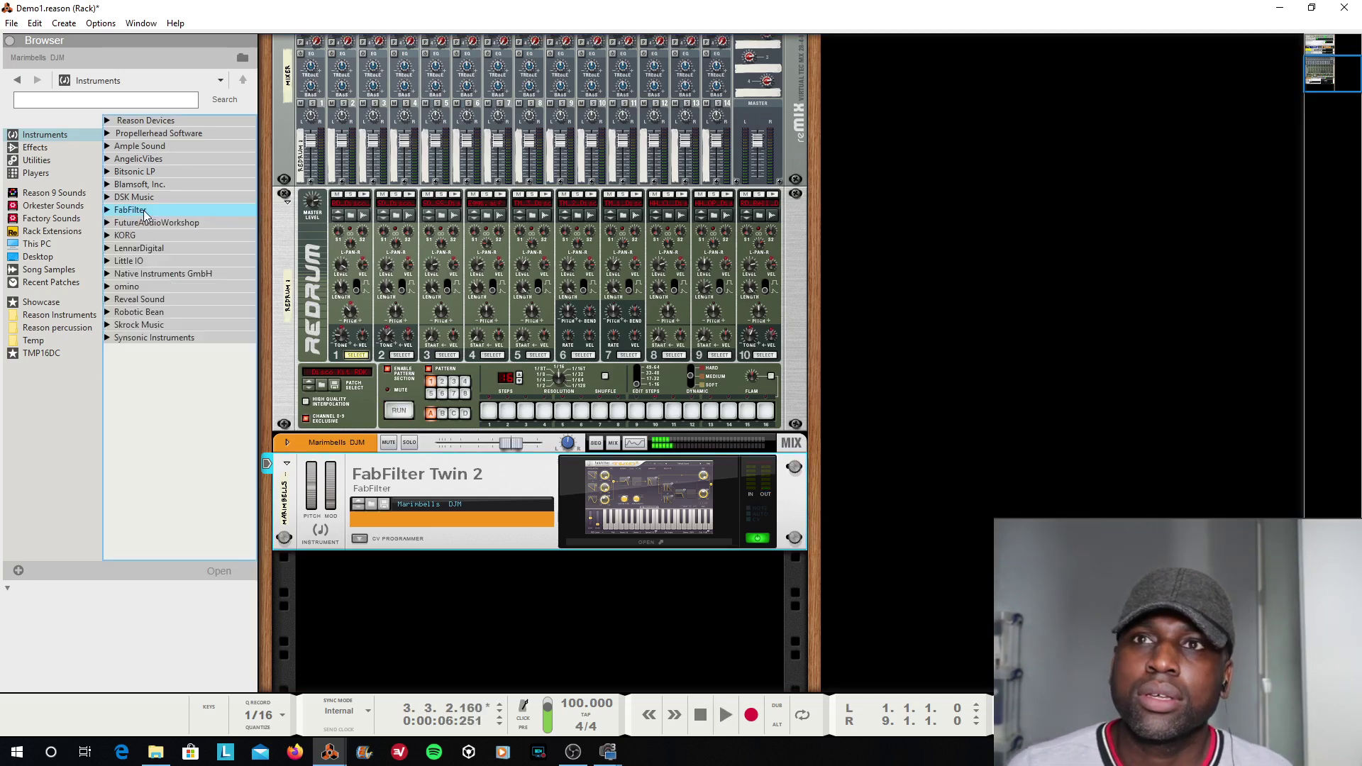
Add the Cableguys ShaperBox 2 effect directly below FabFilter Twin 2 in the rack
{"action": "left_click", "coordinate": [35, 148]}
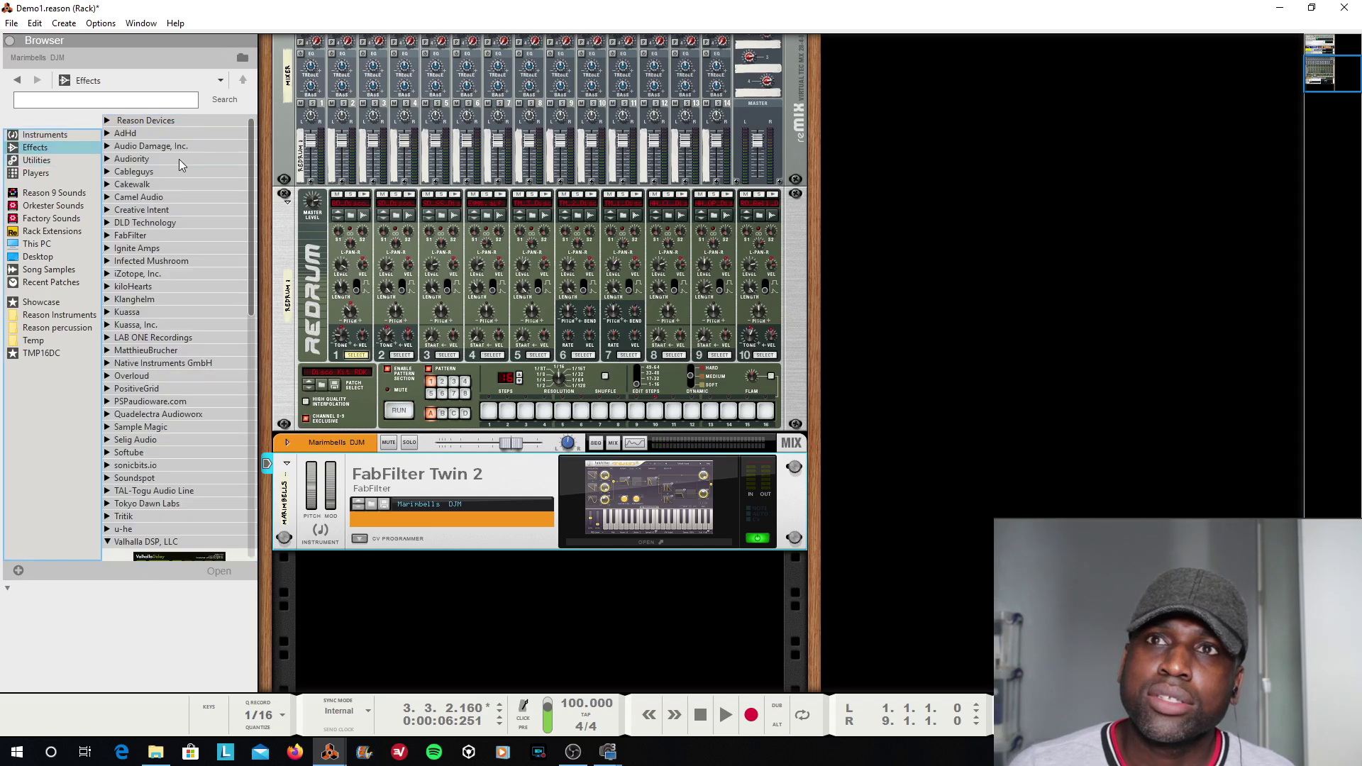
{"action": "double_click", "coordinate": [132, 185]}
{"action": "double_click", "coordinate": [155, 173]}
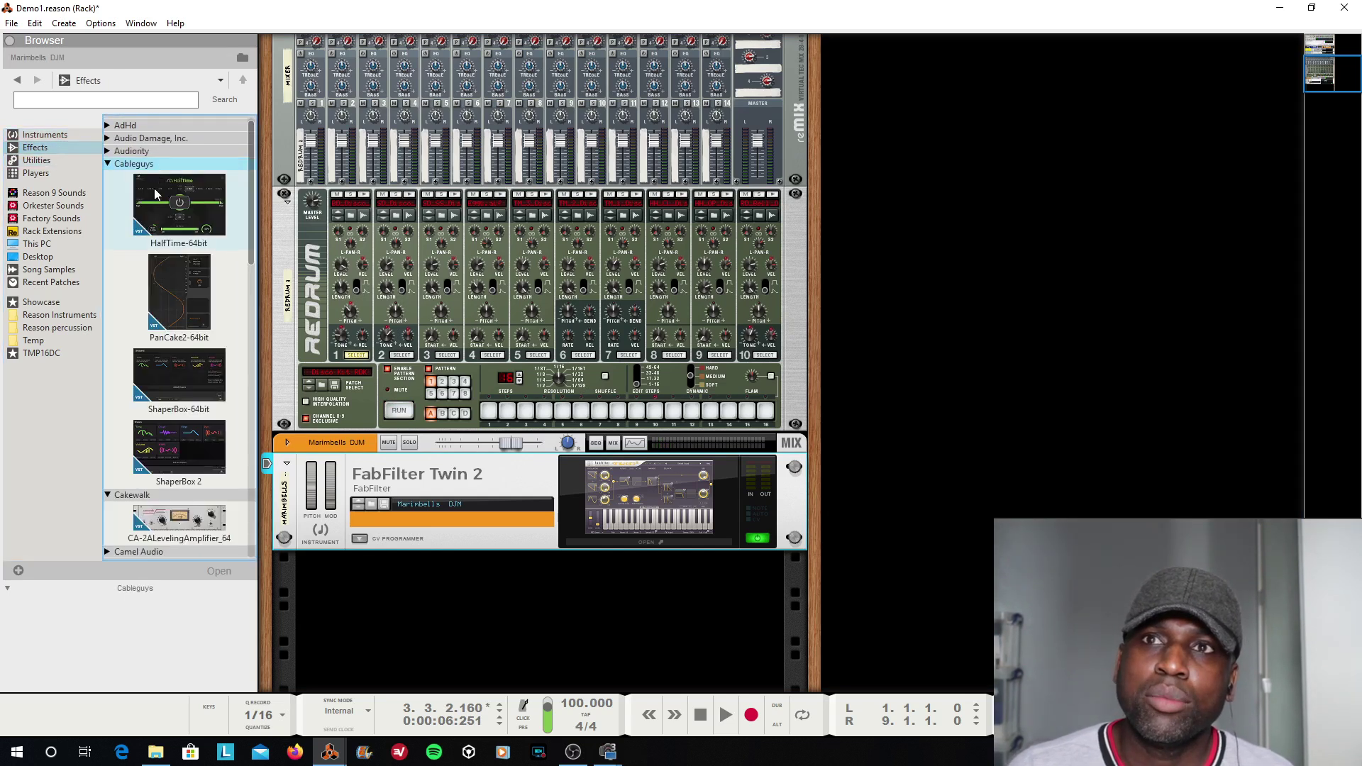
{"action": "mouse_move", "coordinate": [188, 479]}
{"action": "left_mouse_down"}
{"action": "mouse_move", "coordinate": [471, 645]}
{"action": "mouse_move", "coordinate": [569, 613]}
{"action": "left_mouse_up"}
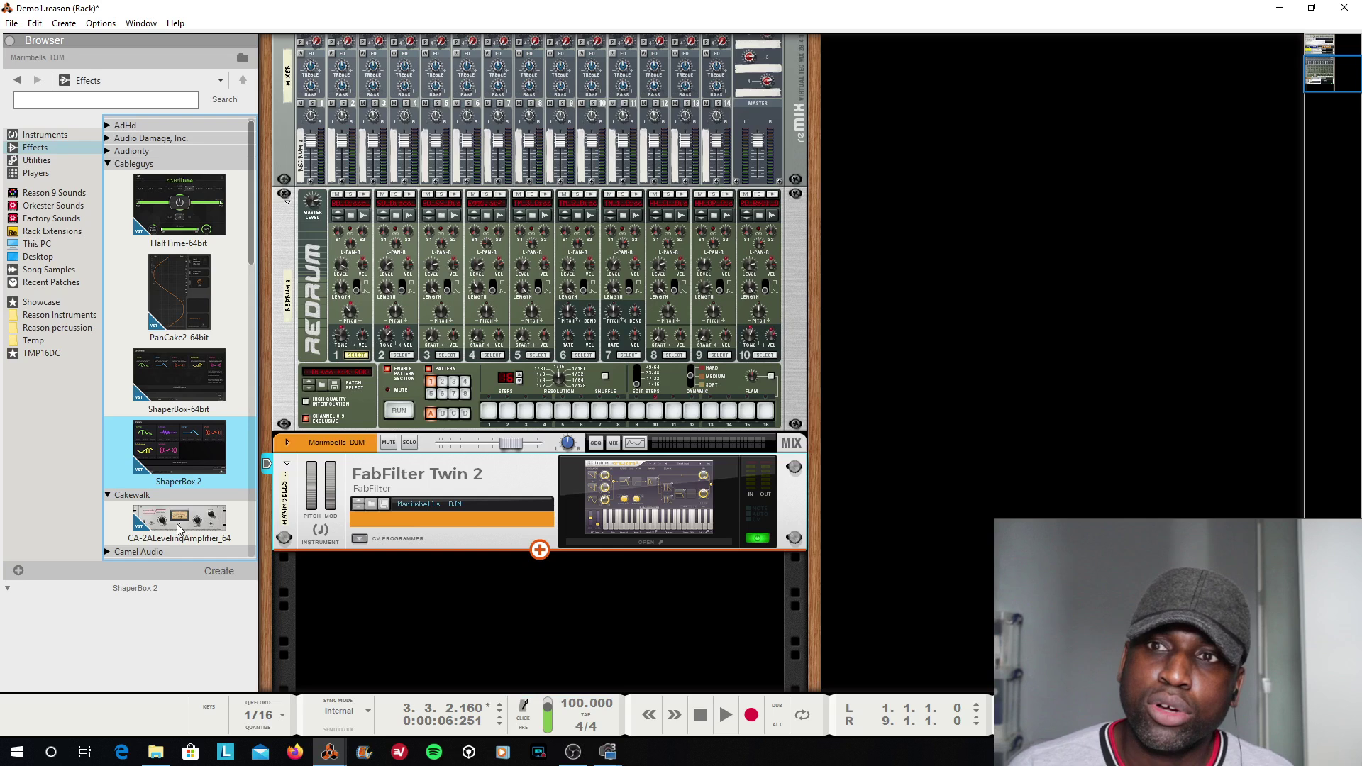
{"action": "left_click_drag", "start_coordinate": [179, 528], "coordinate": [539, 552]}
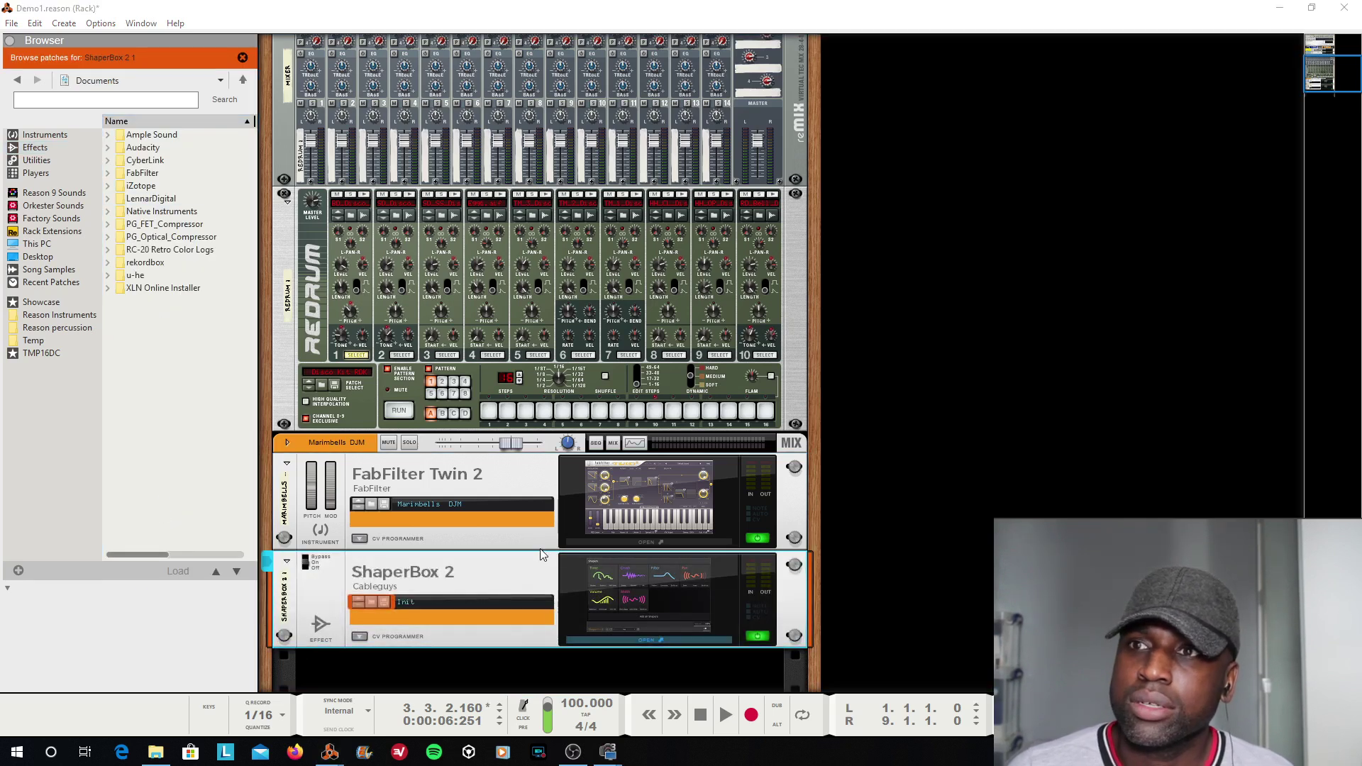
Look through the ShaperBox 2 preset library up to page 9 and close the plugin window
{"action": "left_click_drag", "start_coordinate": [587, 210], "coordinate": [811, 151]}
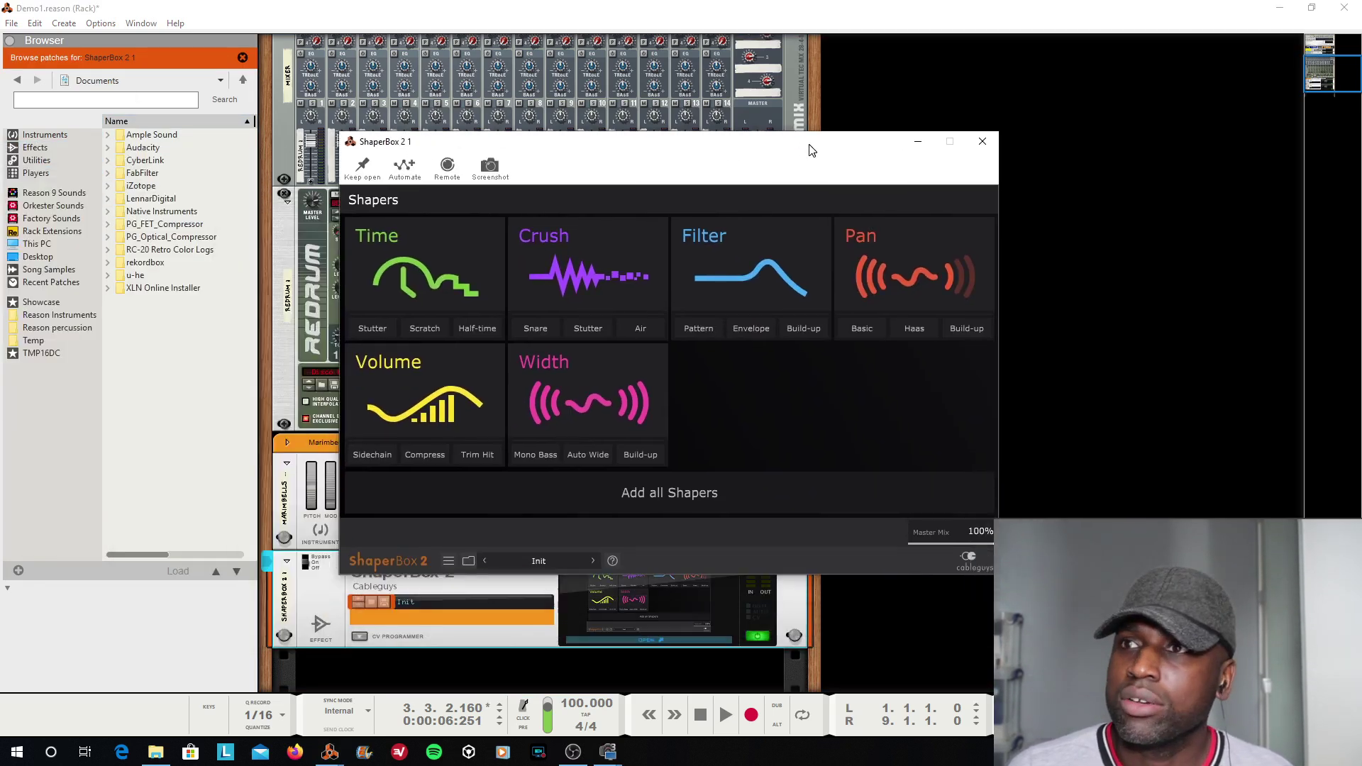
{"action": "left_click", "coordinate": [538, 561]}
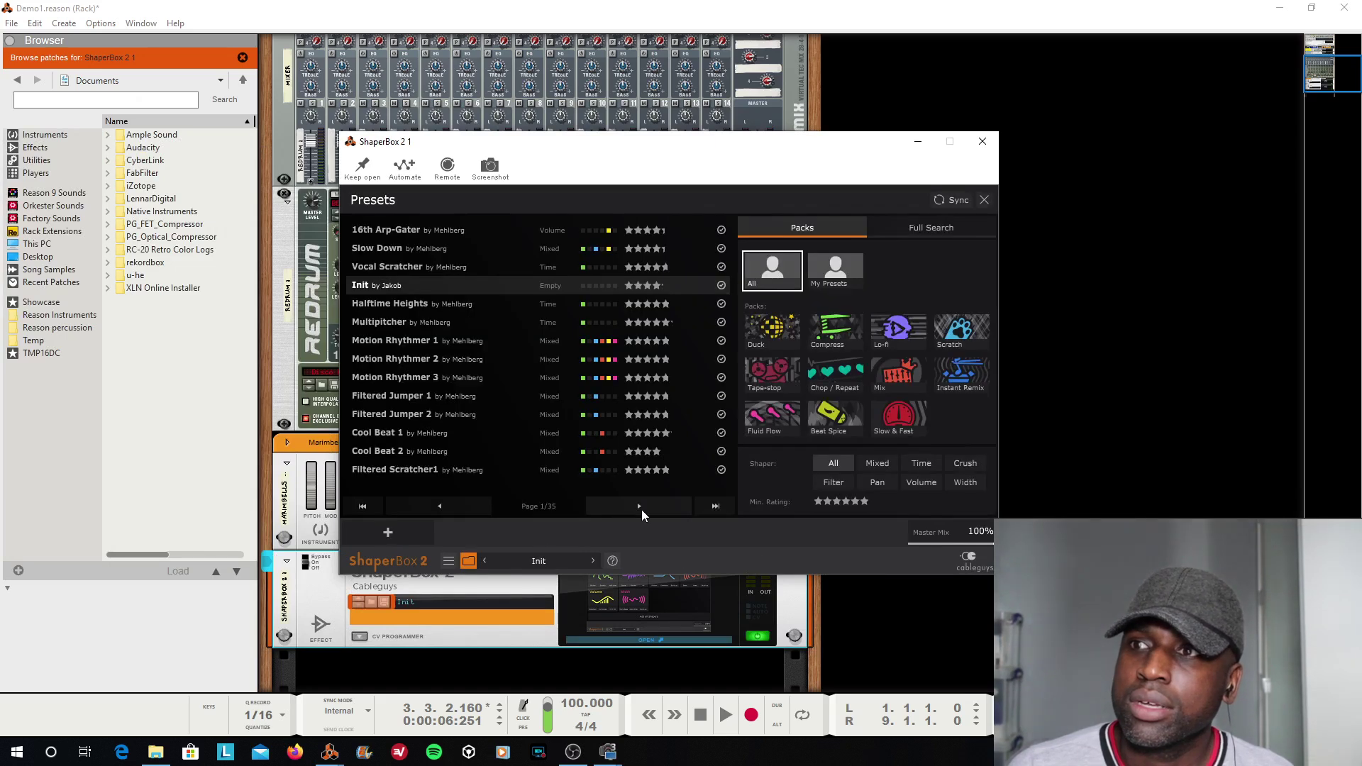
{"action": "left_click", "coordinate": [637, 506]}
{"action": "left_click", "coordinate": [635, 505]}
{"action": "left_click", "coordinate": [635, 505]}
{"action": "left_click", "coordinate": [635, 505]}
{"action": "left_click", "coordinate": [635, 505]}
{"action": "left_click", "coordinate": [635, 505]}
{"action": "left_click", "coordinate": [634, 505]}
{"action": "left_click", "coordinate": [634, 505]}
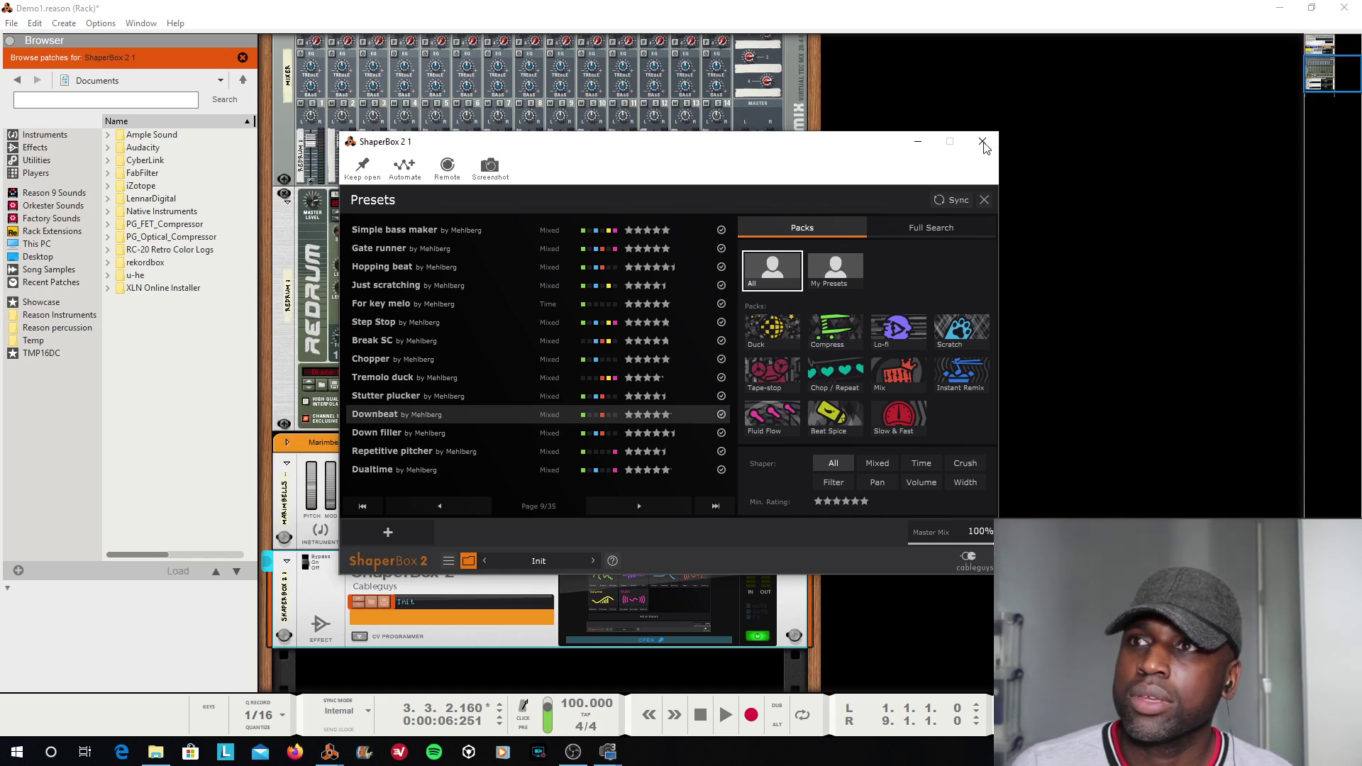
{"action": "left_click", "coordinate": [570, 604]}
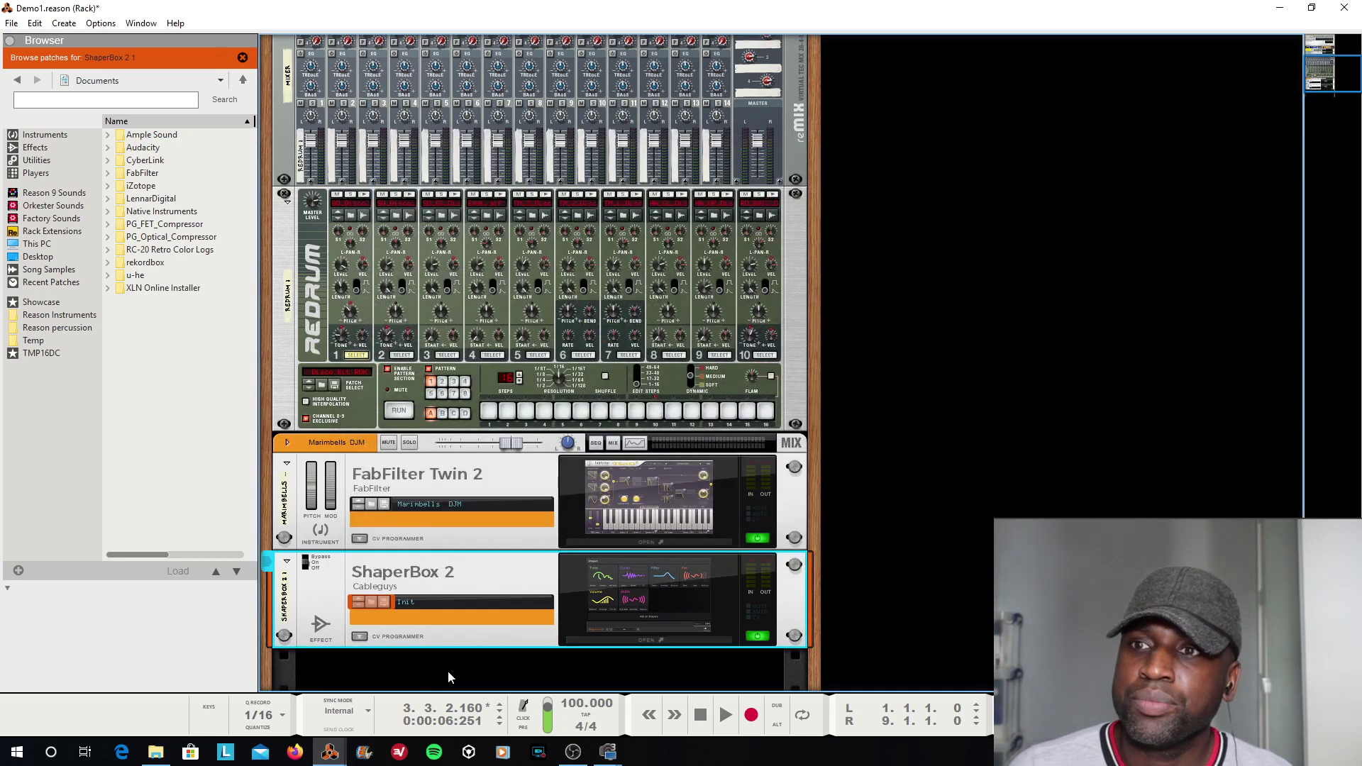
Return to the song start and audition the part through ShaperBox 2, stopping after a few bars
{"action": "left_click", "coordinate": [703, 713]}
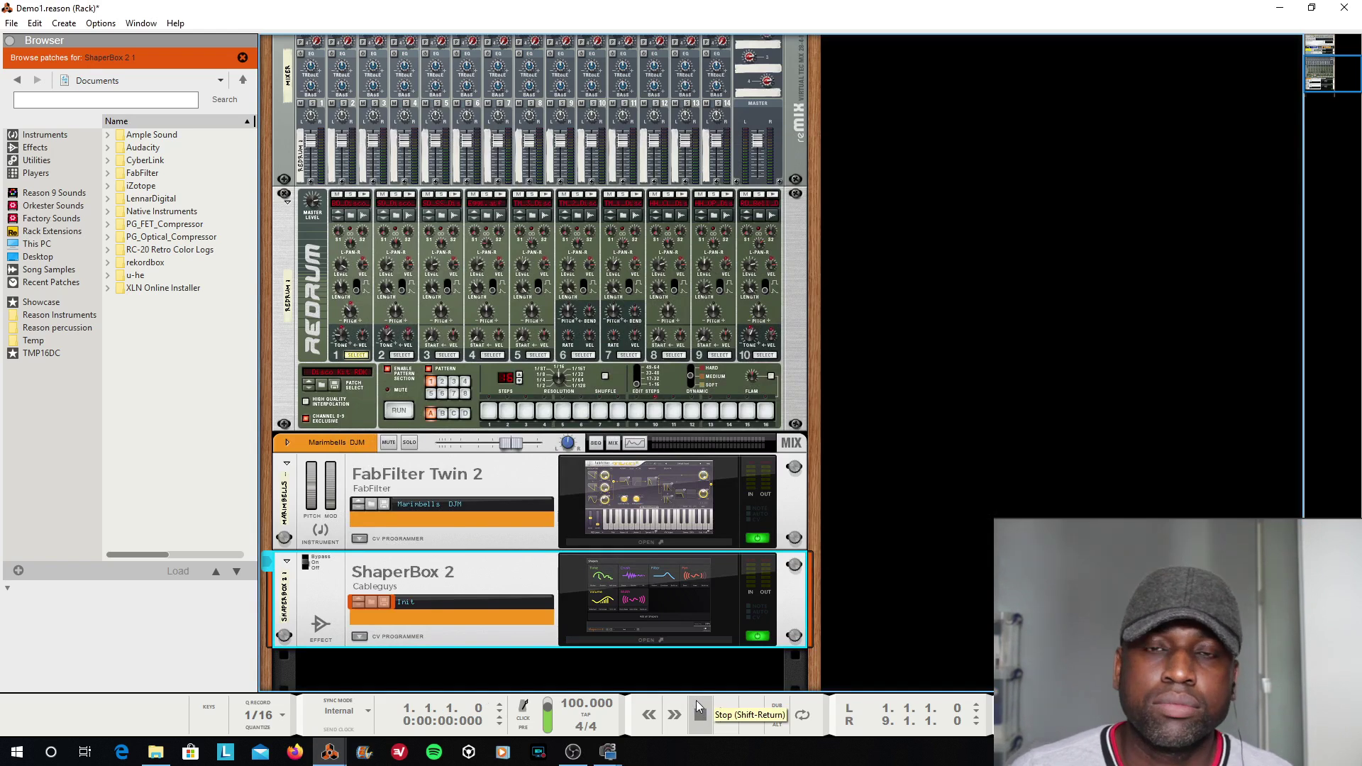
{"action": "key", "text": "space"}
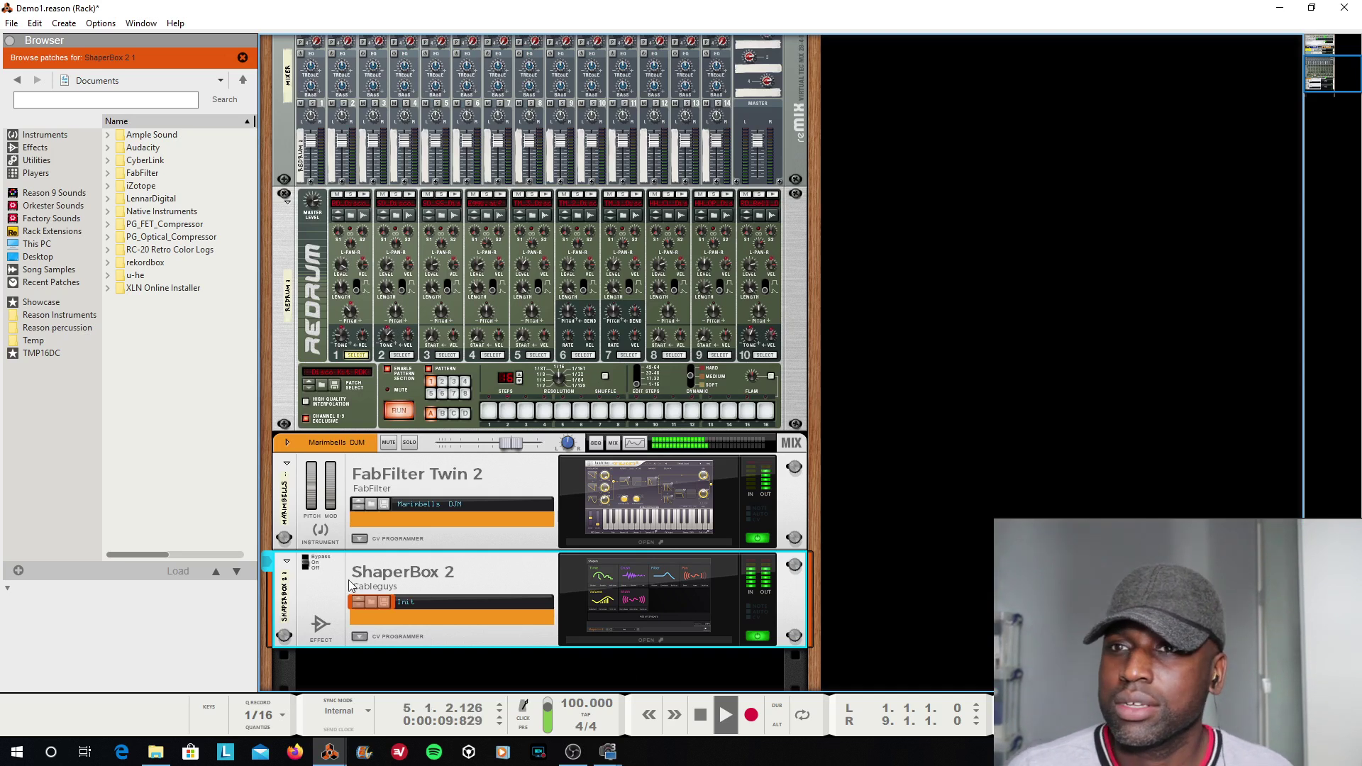
{"action": "key", "text": "space"}
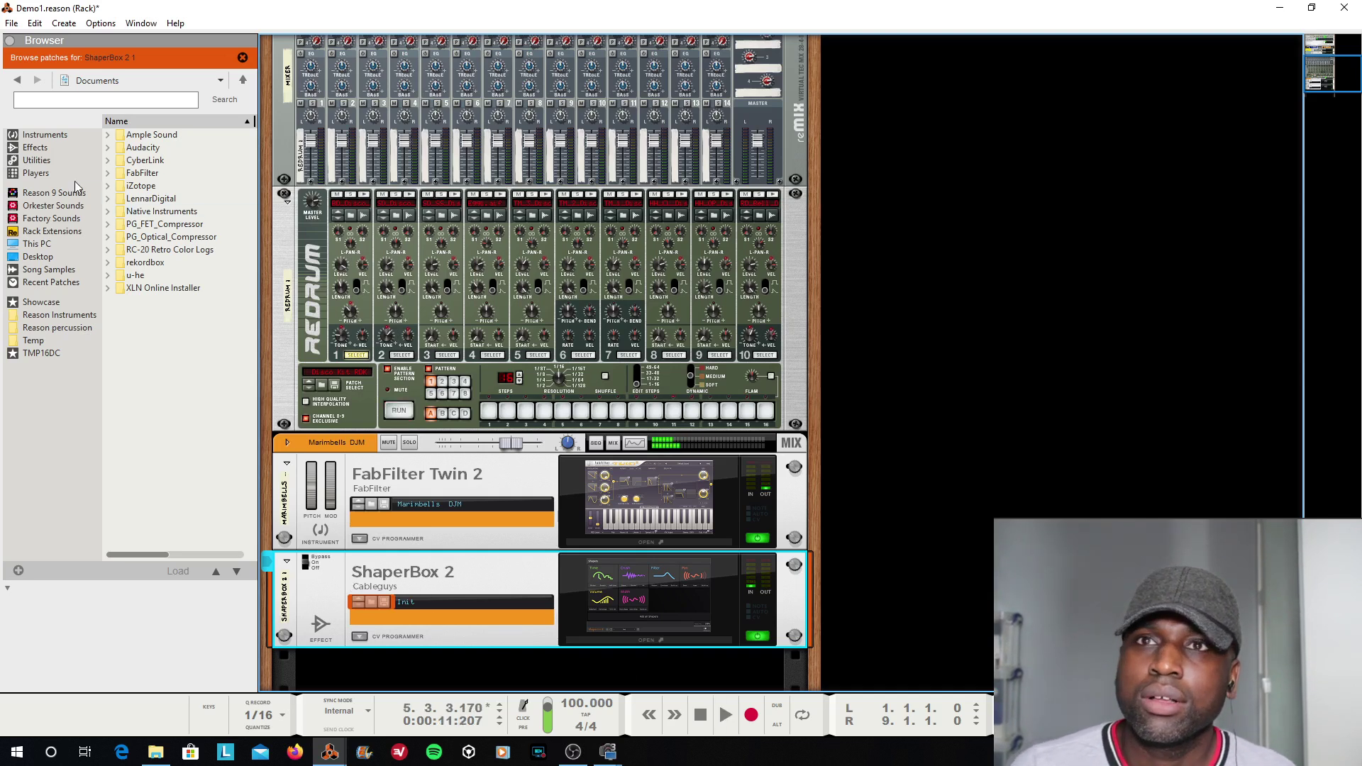
Add Audiority's Polaris effect below ShaperBox 2 in the rack
{"action": "left_click", "coordinate": [35, 147]}
{"action": "left_click", "coordinate": [156, 176]}
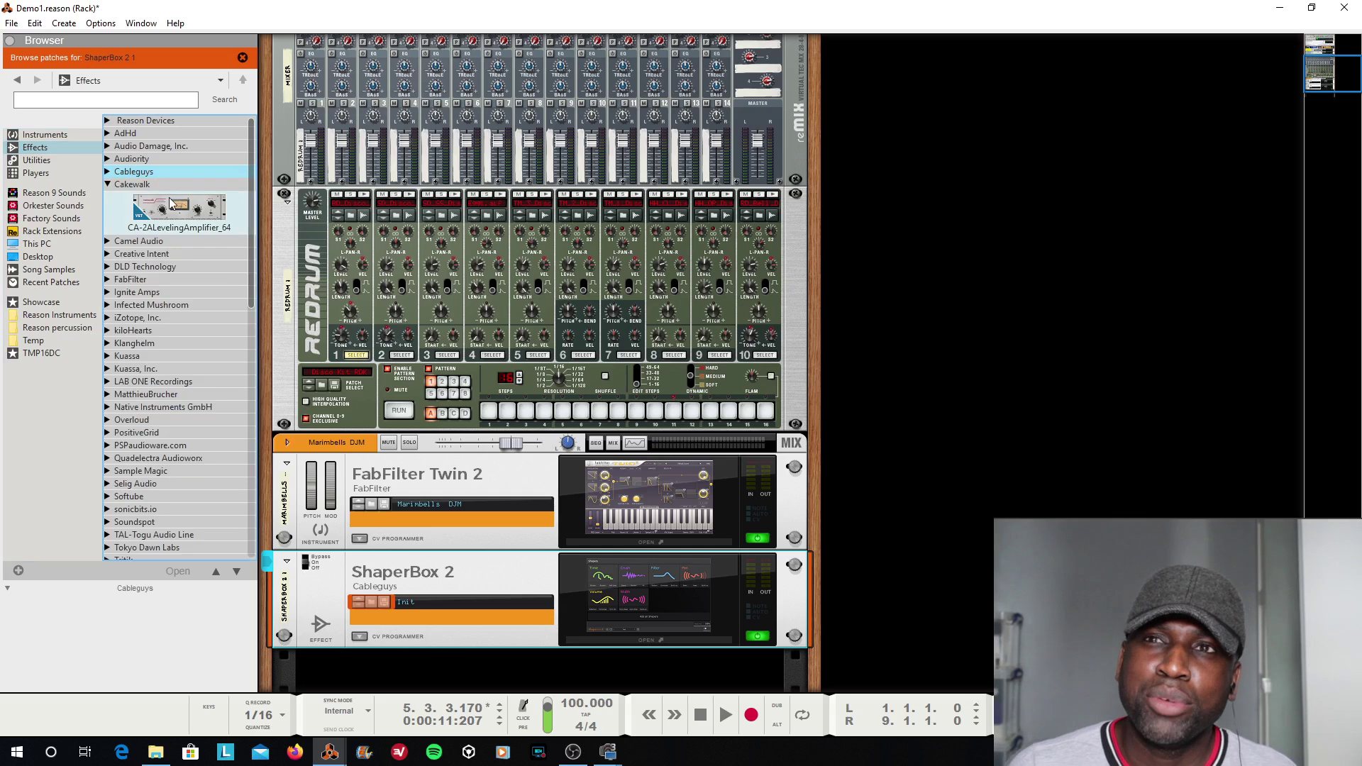
{"action": "left_click", "coordinate": [174, 185]}
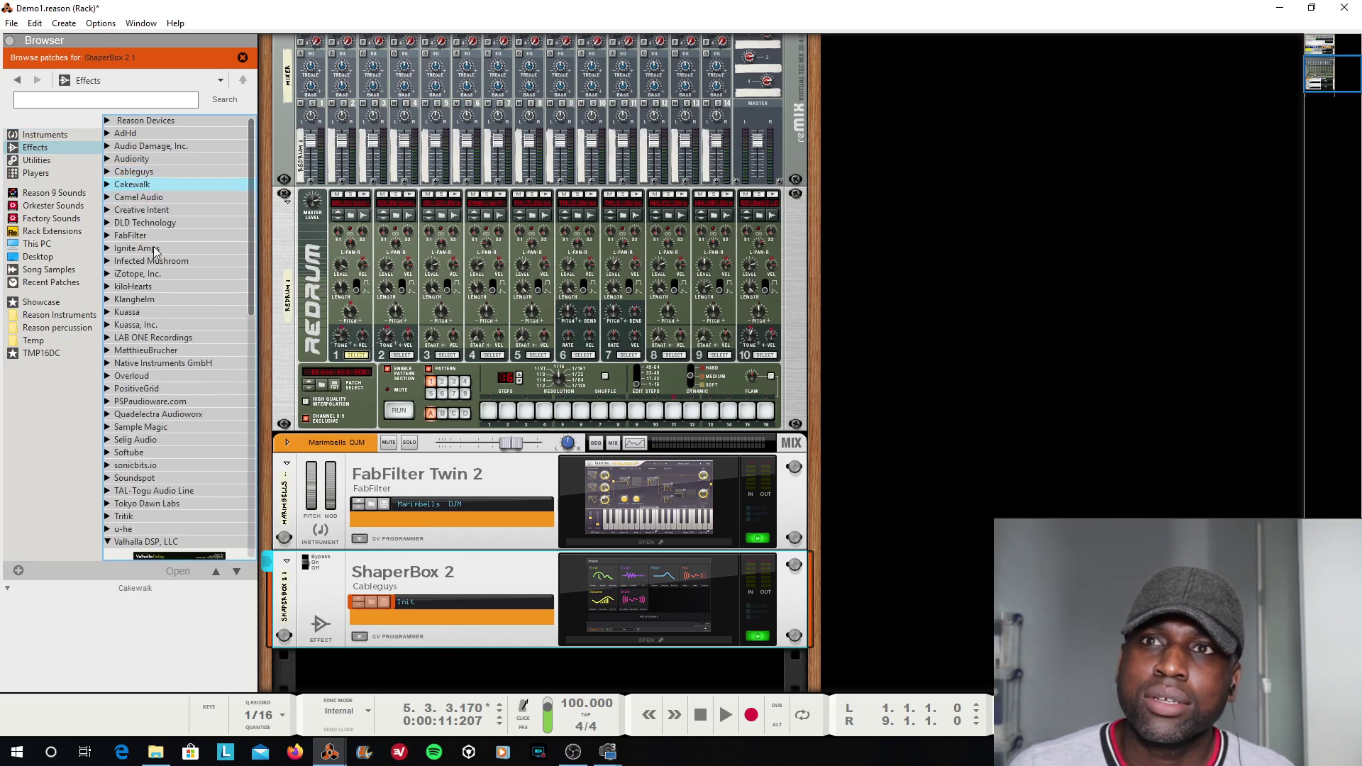
{"action": "double_click", "coordinate": [159, 163]}
{"action": "left_click_drag", "start_coordinate": [253, 203], "coordinate": [252, 329]}
{"action": "mouse_move", "coordinate": [179, 273]}
{"action": "left_mouse_down"}
{"action": "mouse_move", "coordinate": [540, 620]}
{"action": "mouse_move", "coordinate": [658, 696]}
{"action": "left_mouse_up"}
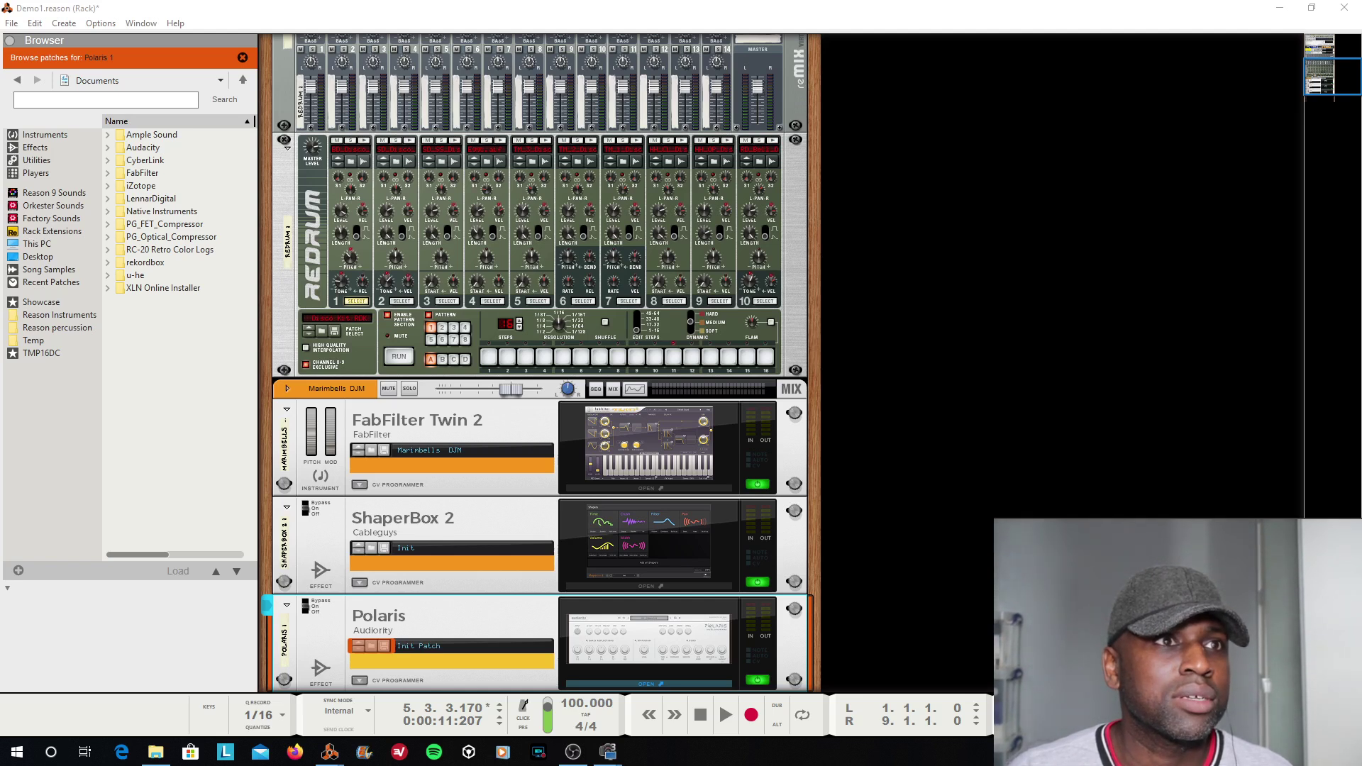
Set the wet level of Polaris's Tape Echo preset to 27 % during playback and close the plugin window
{"action": "key", "text": "F7"}
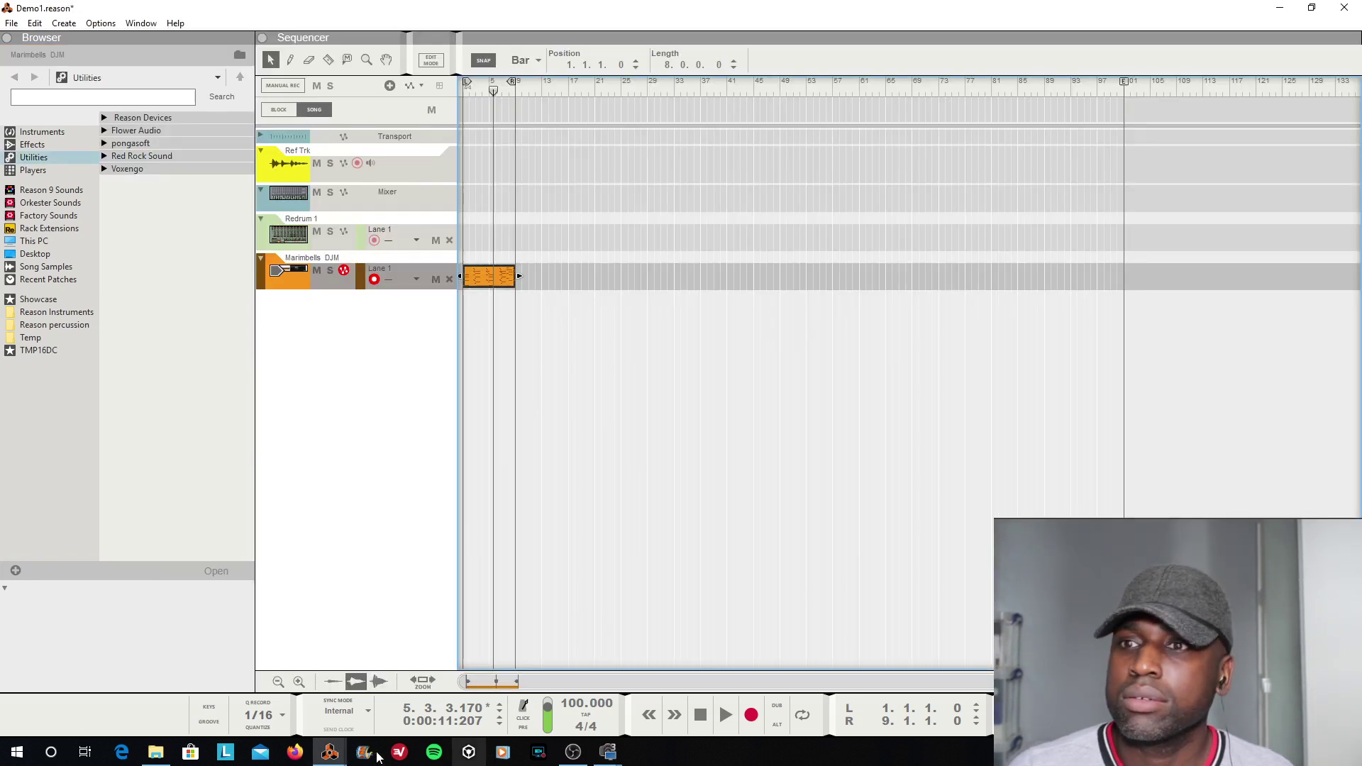
{"action": "mouse_move", "coordinate": [332, 758]}
{"action": "left_click", "coordinate": [326, 688]}
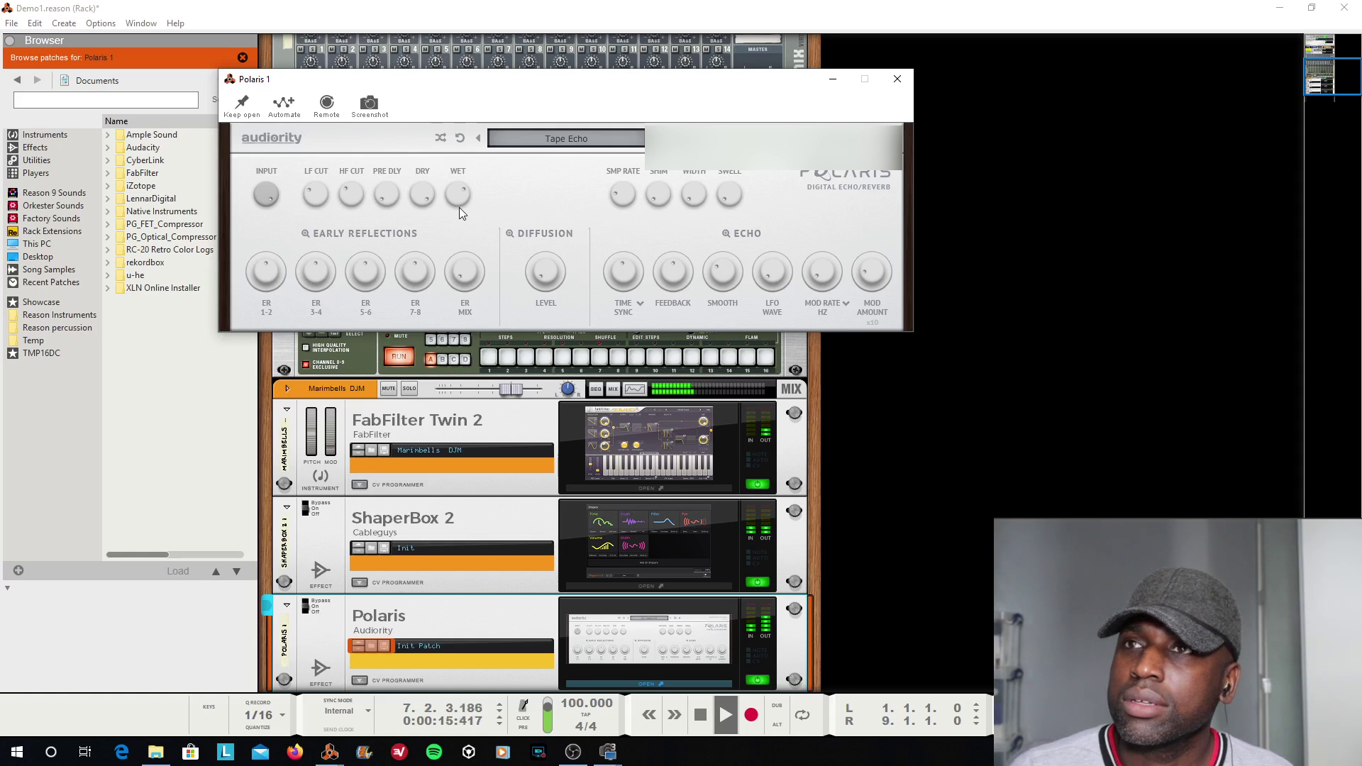
{"action": "left_click_drag", "start_coordinate": [463, 200], "coordinate": [465, 235]}
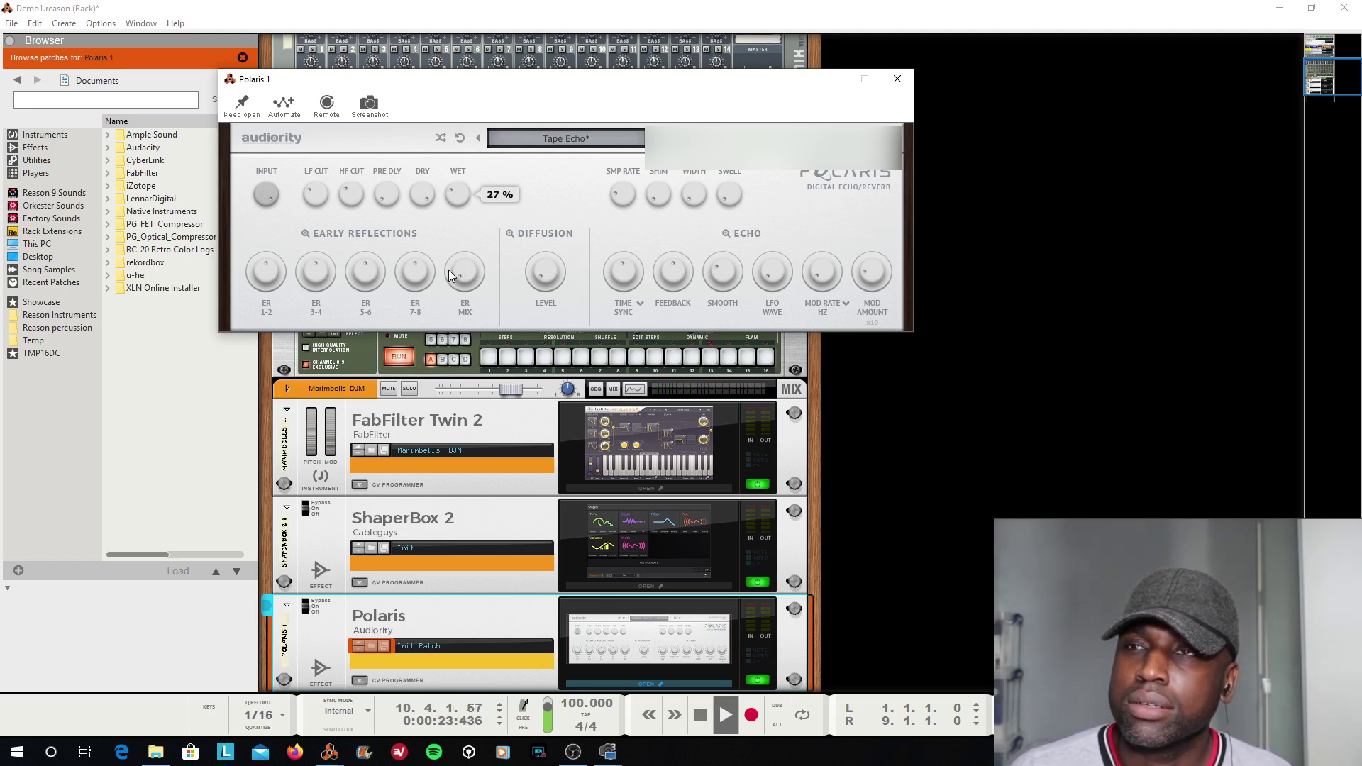
{"action": "left_click", "coordinate": [898, 79]}
Restart playback from the song start with looping turned on
{"action": "key", "text": "F7"}
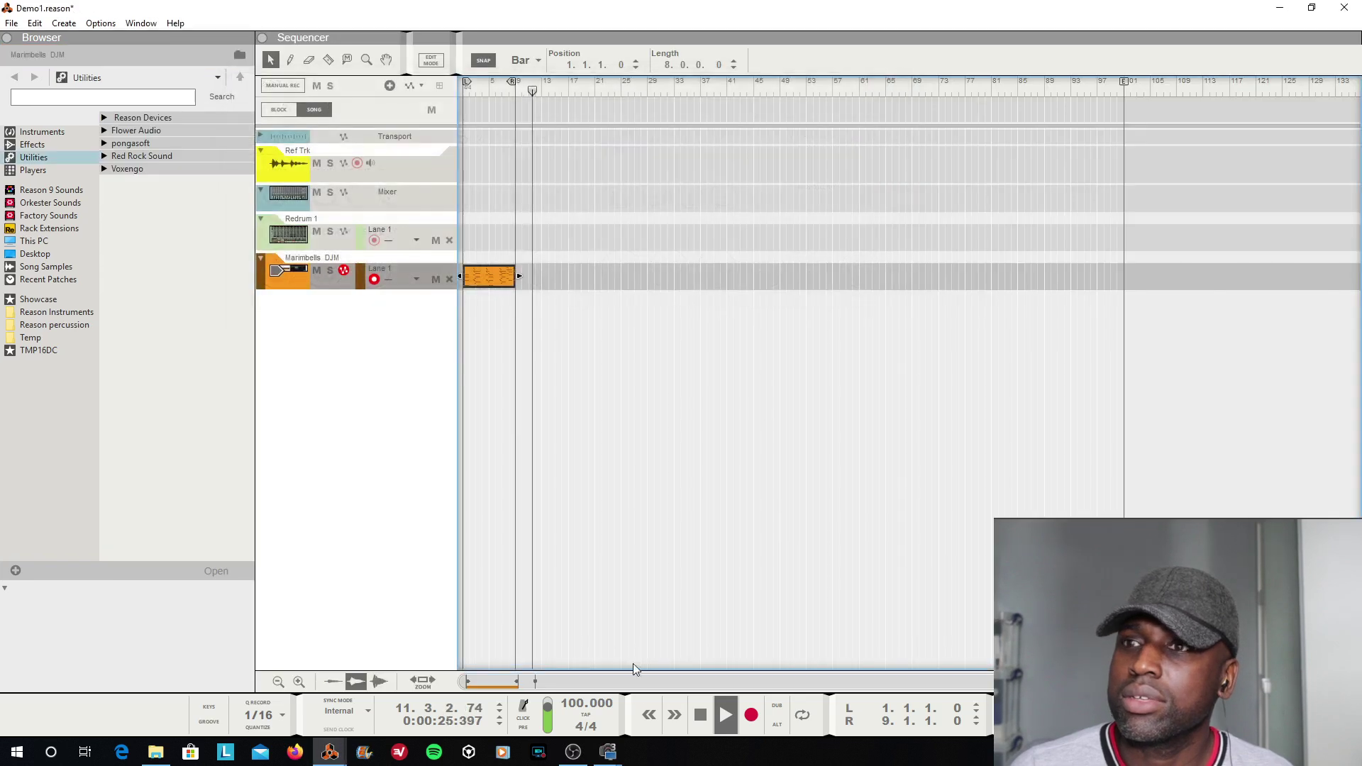
{"action": "double_click", "coordinate": [700, 715]}
{"action": "left_click", "coordinate": [725, 716]}
{"action": "left_click", "coordinate": [802, 715]}
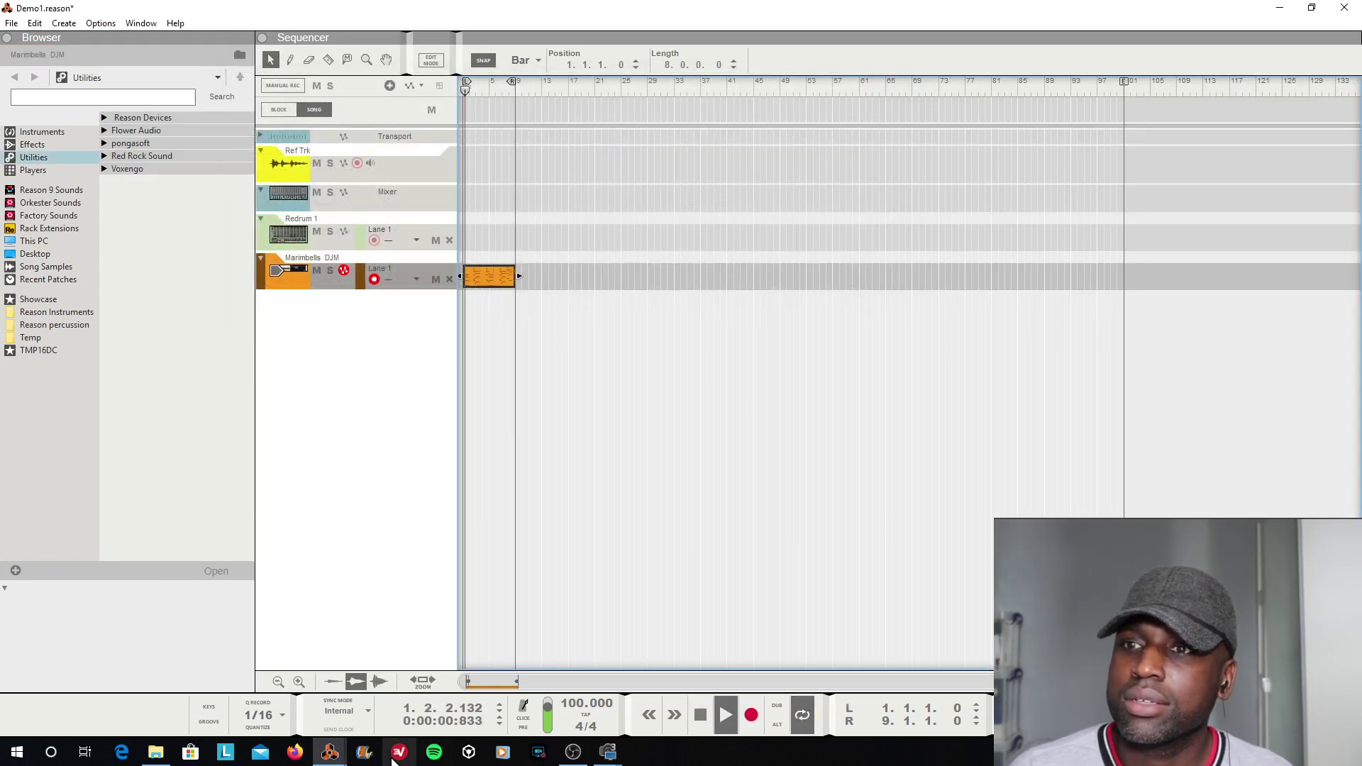
Fold the Polaris and ShaperBox 2 devices in the rack
{"action": "mouse_move", "coordinate": [320, 759]}
{"action": "left_click", "coordinate": [326, 692]}
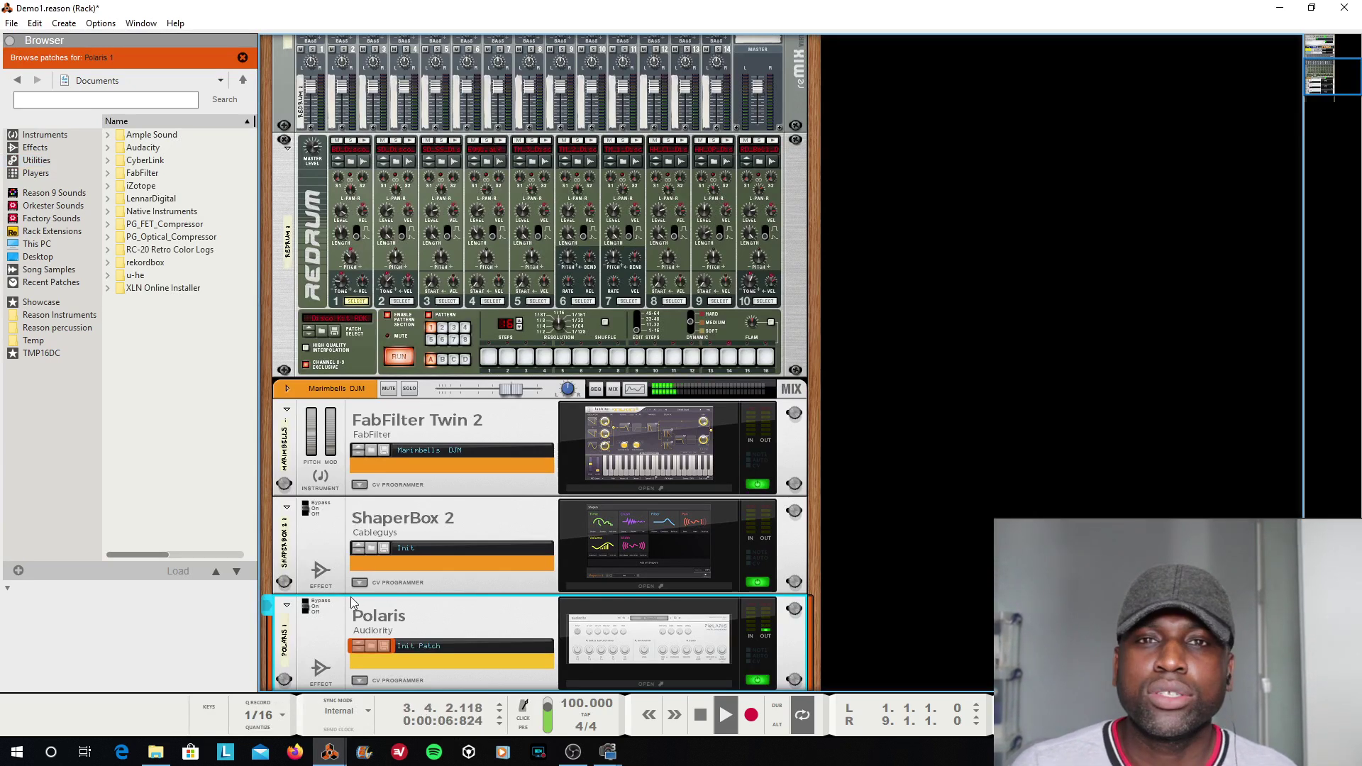
{"action": "left_click", "coordinate": [287, 606]}
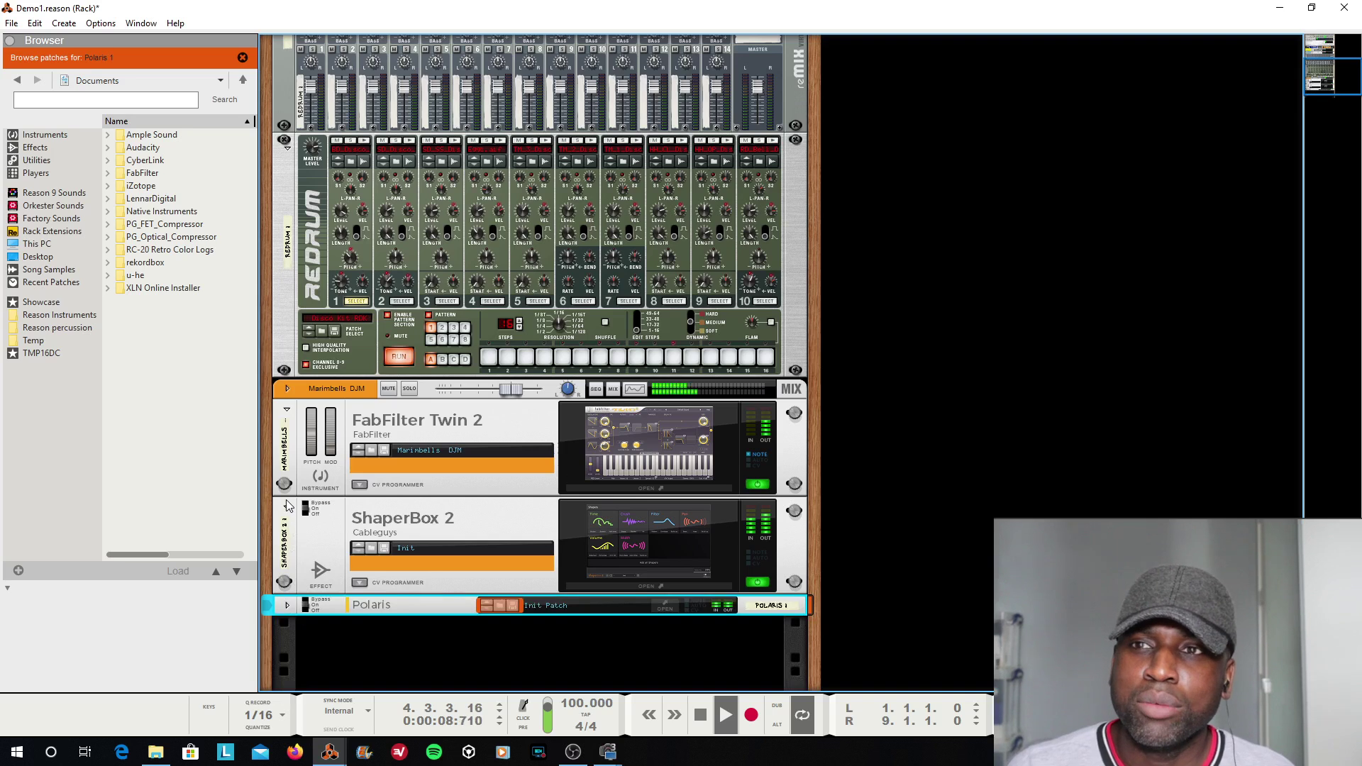
{"action": "left_click", "coordinate": [287, 508]}
Add the ValhallaVintageVerb effect from Valhalla DSP below Polaris in the rack
{"action": "left_click", "coordinate": [34, 148]}
{"action": "left_click", "coordinate": [158, 162]}
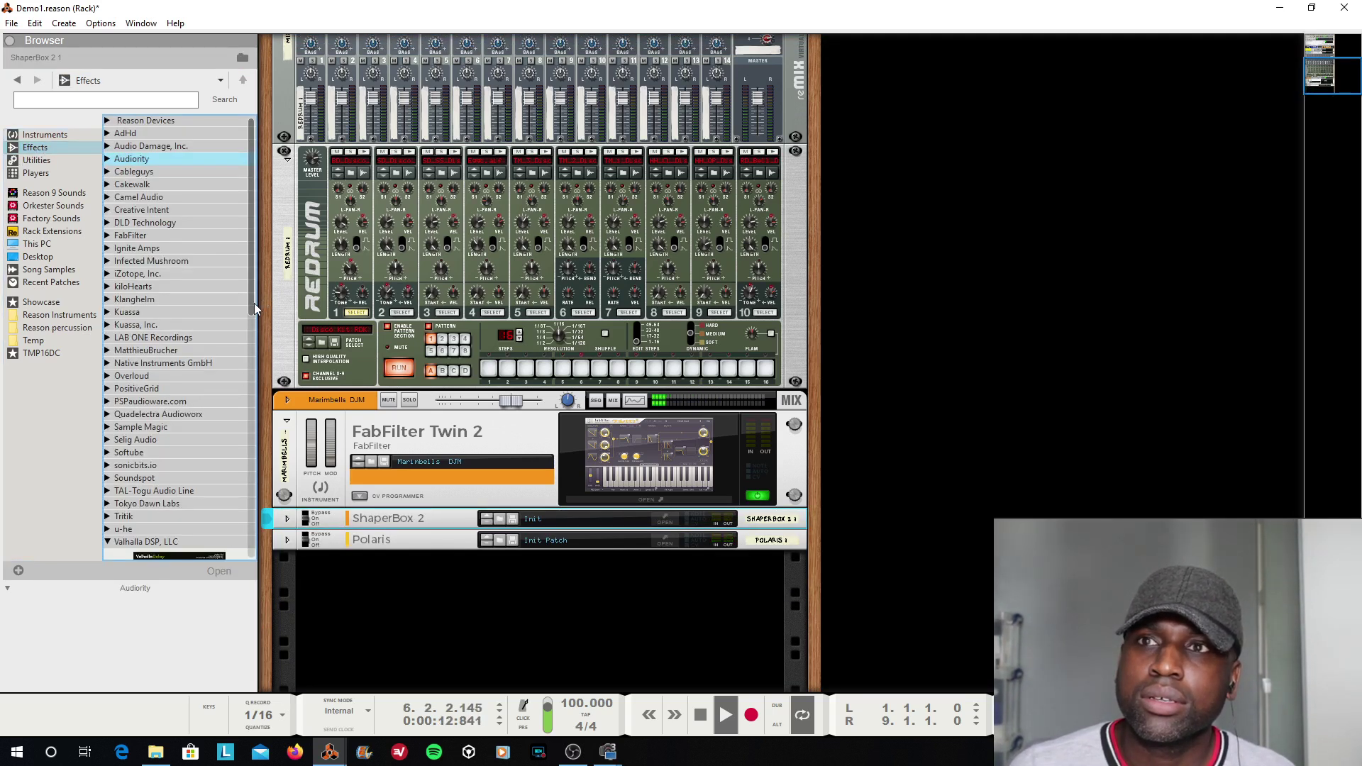
{"action": "scroll", "coordinate": [168, 384], "scroll_direction": "down", "scroll_amount": 4}
{"action": "scroll", "coordinate": [256, 378], "scroll_direction": "down", "scroll_amount": 6}
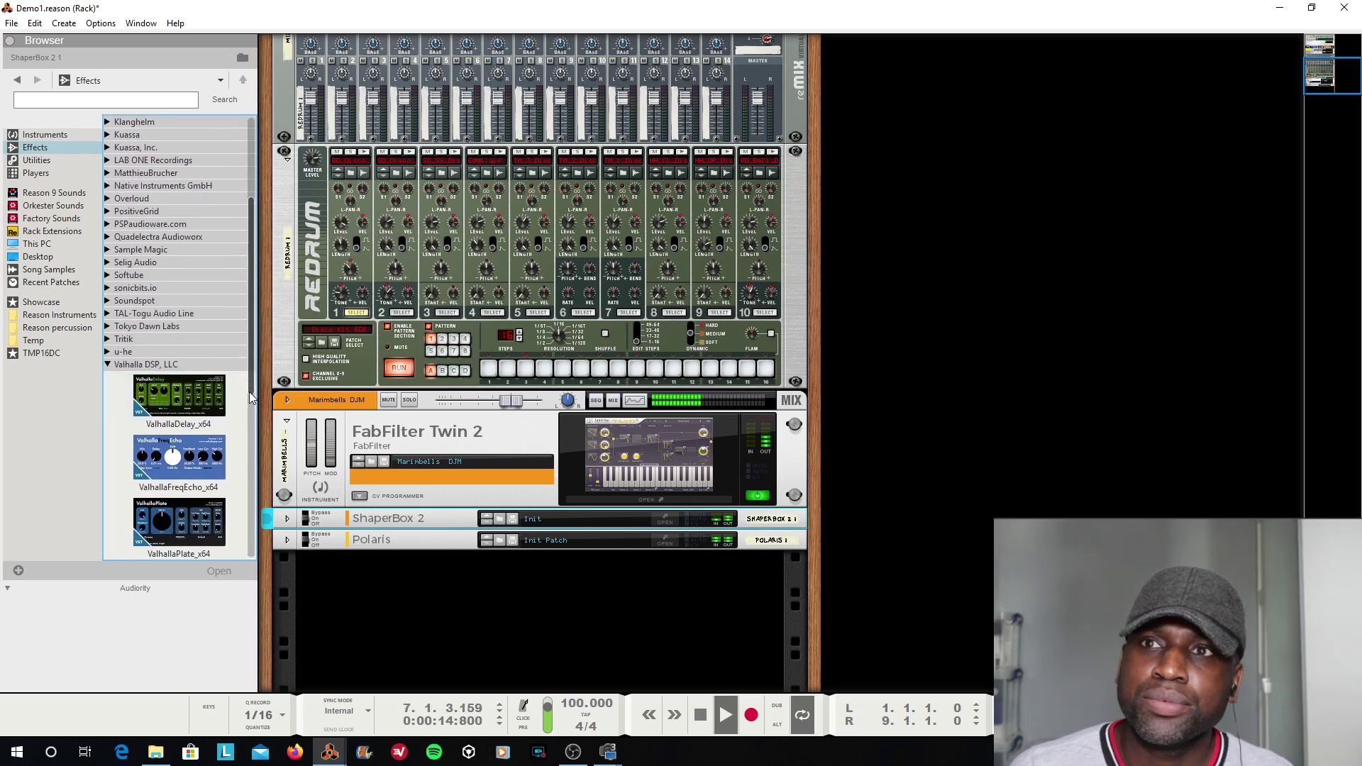
{"action": "left_click_drag", "start_coordinate": [179, 528], "coordinate": [528, 603]}
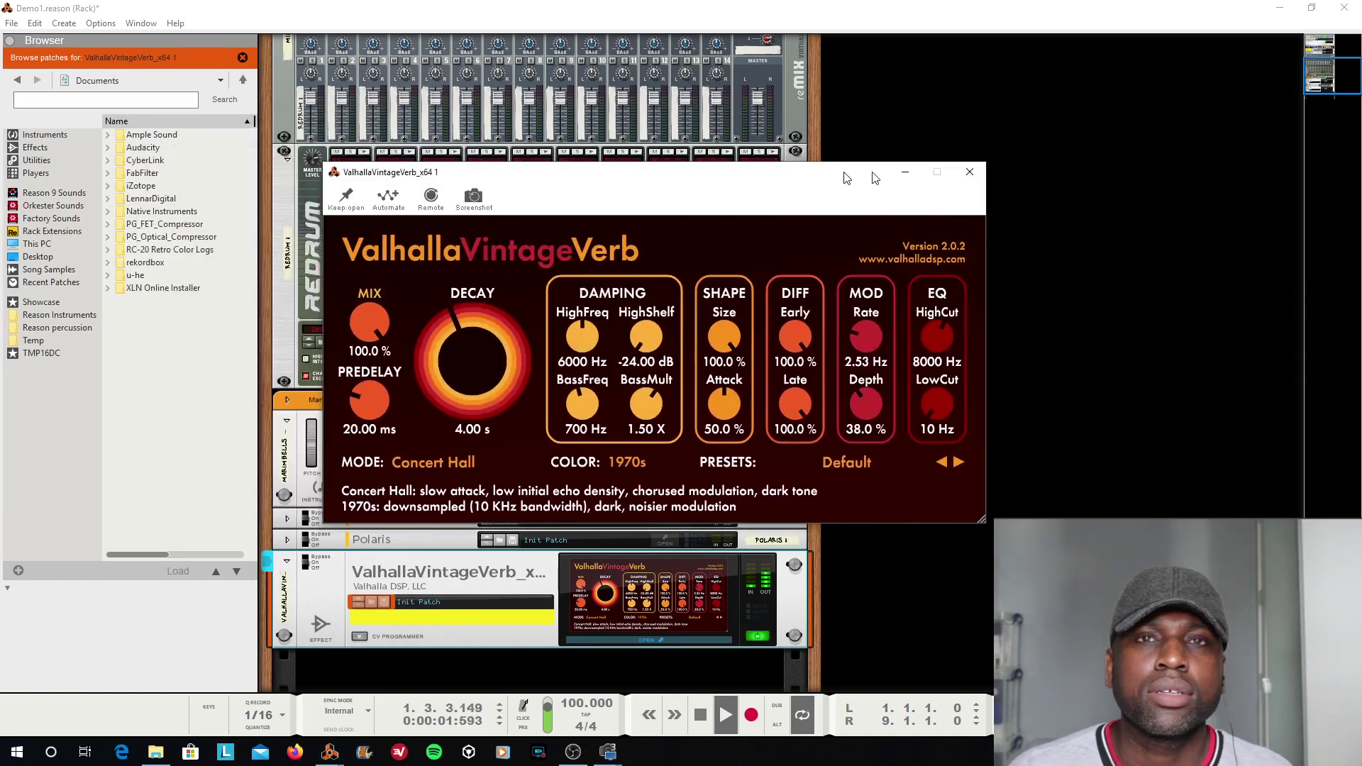
Load the Aerial Hall preset from the Valhalla Halls presets in ValhallaVintageVerb and set its mix to 33.6 %
{"action": "left_click", "coordinate": [964, 409]}
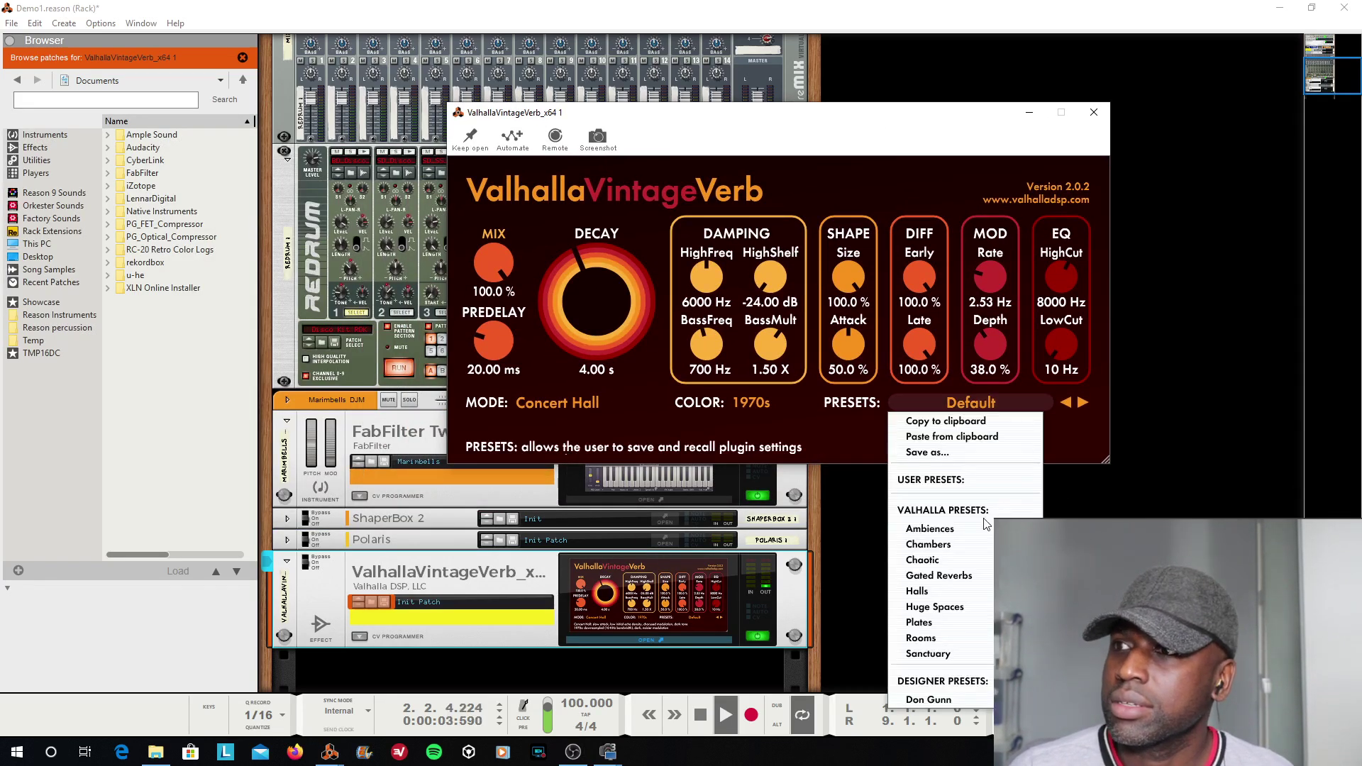
{"action": "mouse_move", "coordinate": [983, 589]}
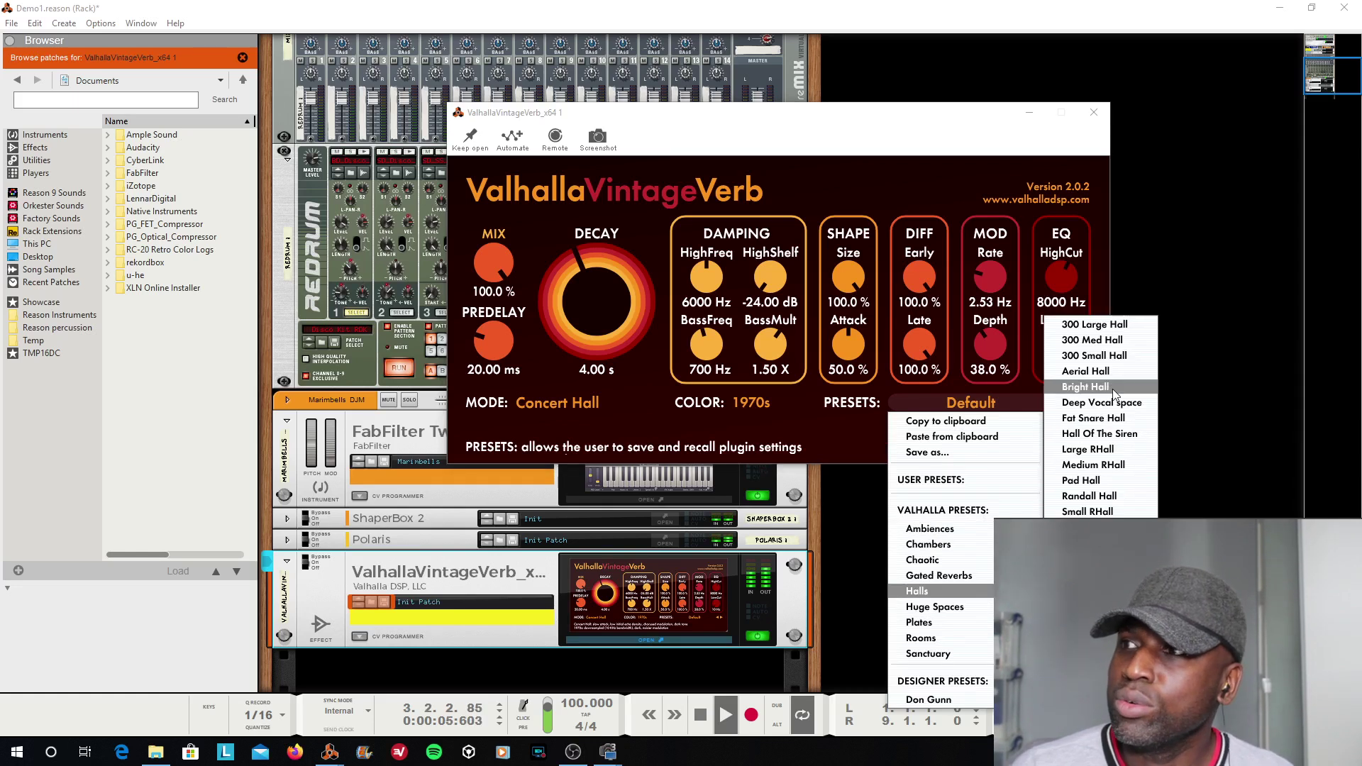
{"action": "left_click", "coordinate": [1086, 371]}
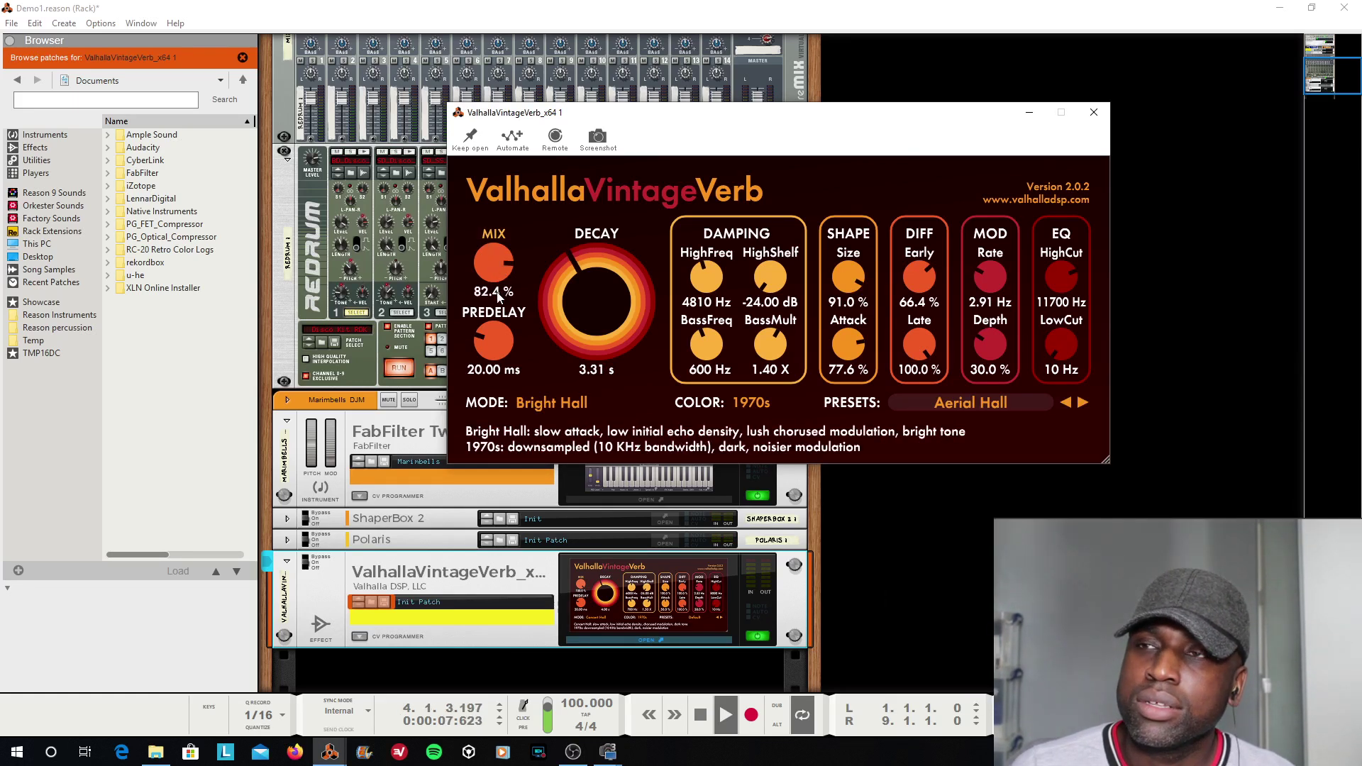
{"action": "left_click_drag", "start_coordinate": [500, 280], "coordinate": [481, 360]}
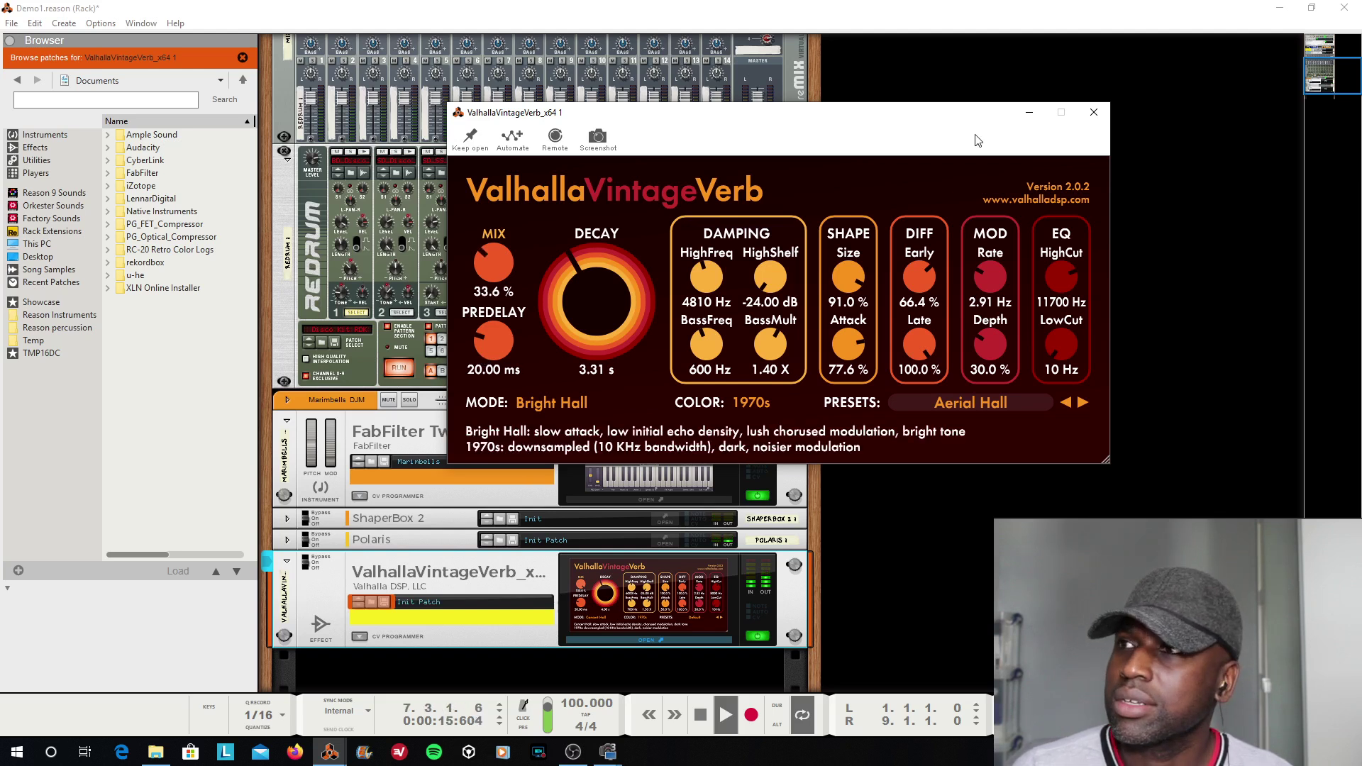
Return to the rack window without the reverb's plugin window and fold the ValhallaVintageVerb device
{"action": "left_click", "coordinate": [338, 755]}
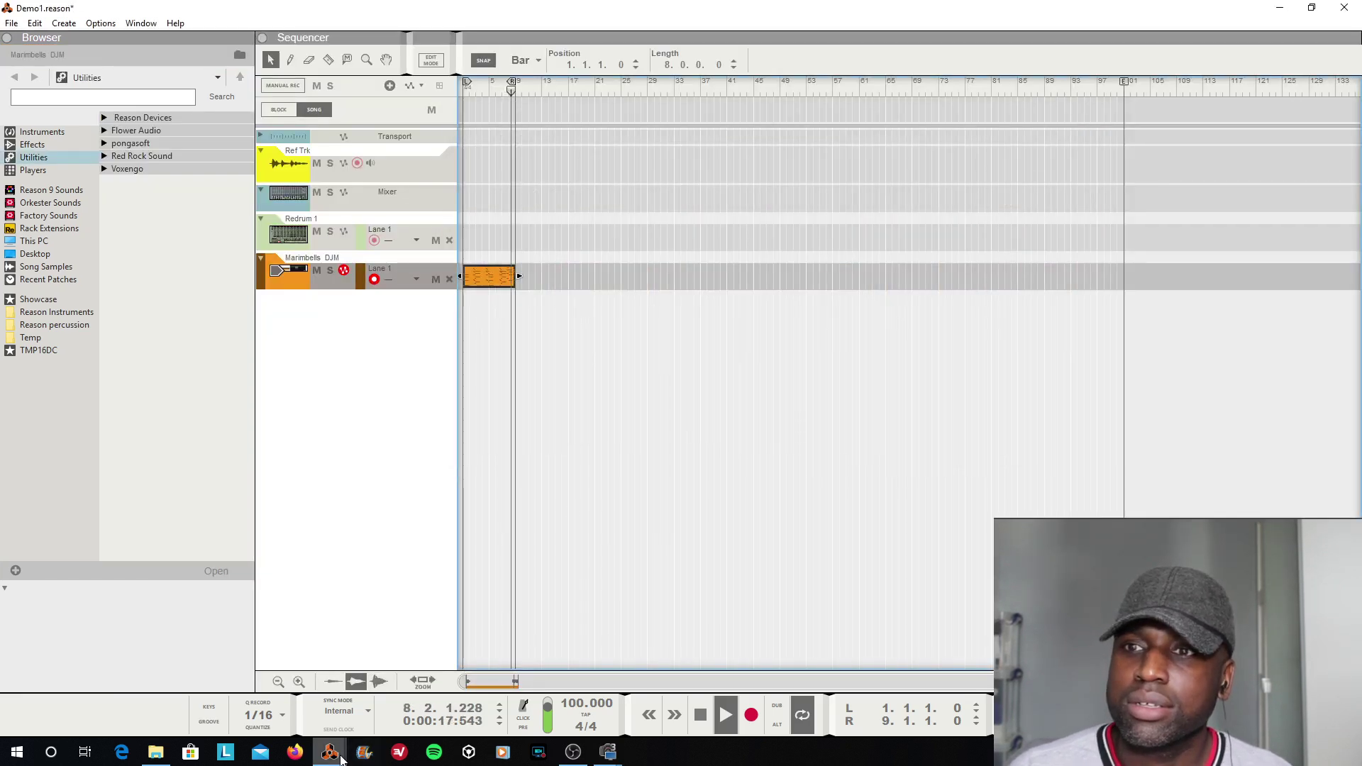
{"action": "mouse_move", "coordinate": [340, 759]}
{"action": "left_click", "coordinate": [329, 692]}
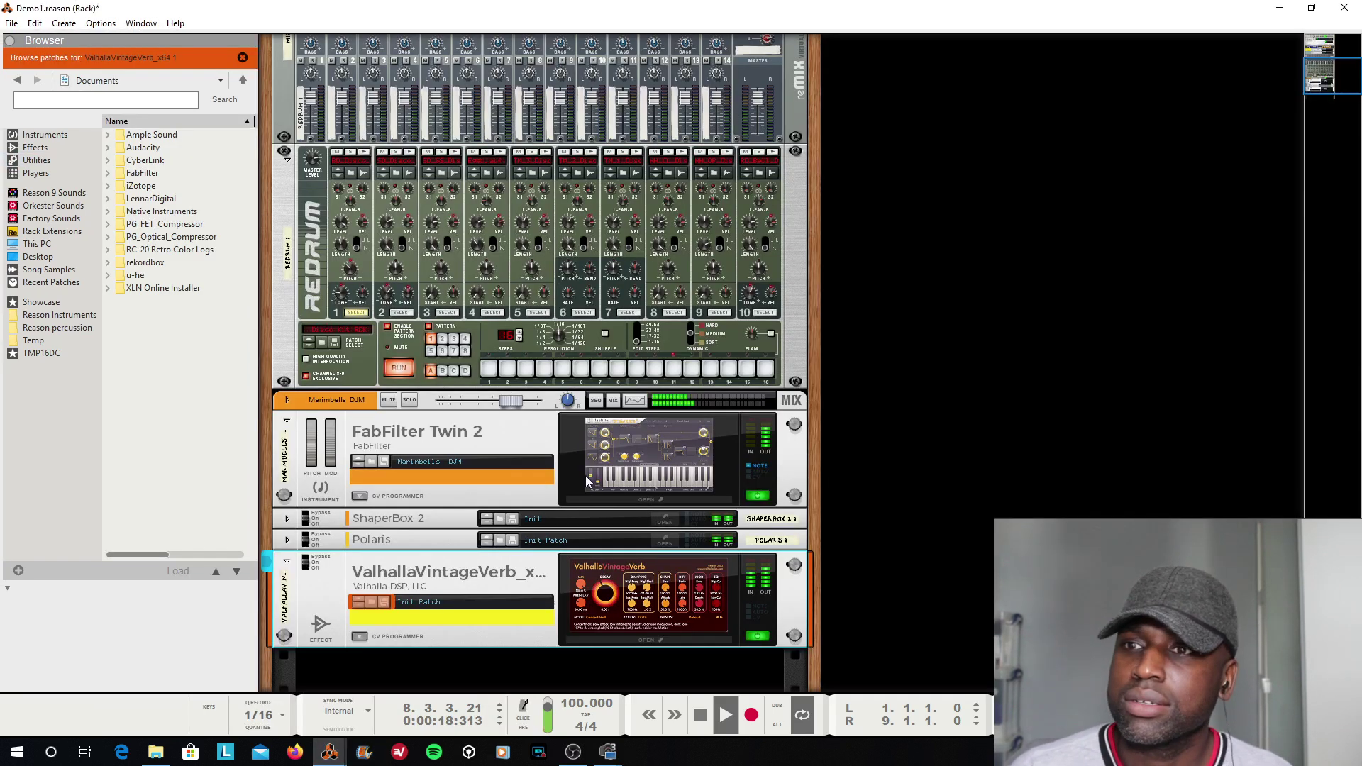
{"action": "left_click", "coordinate": [287, 561]}
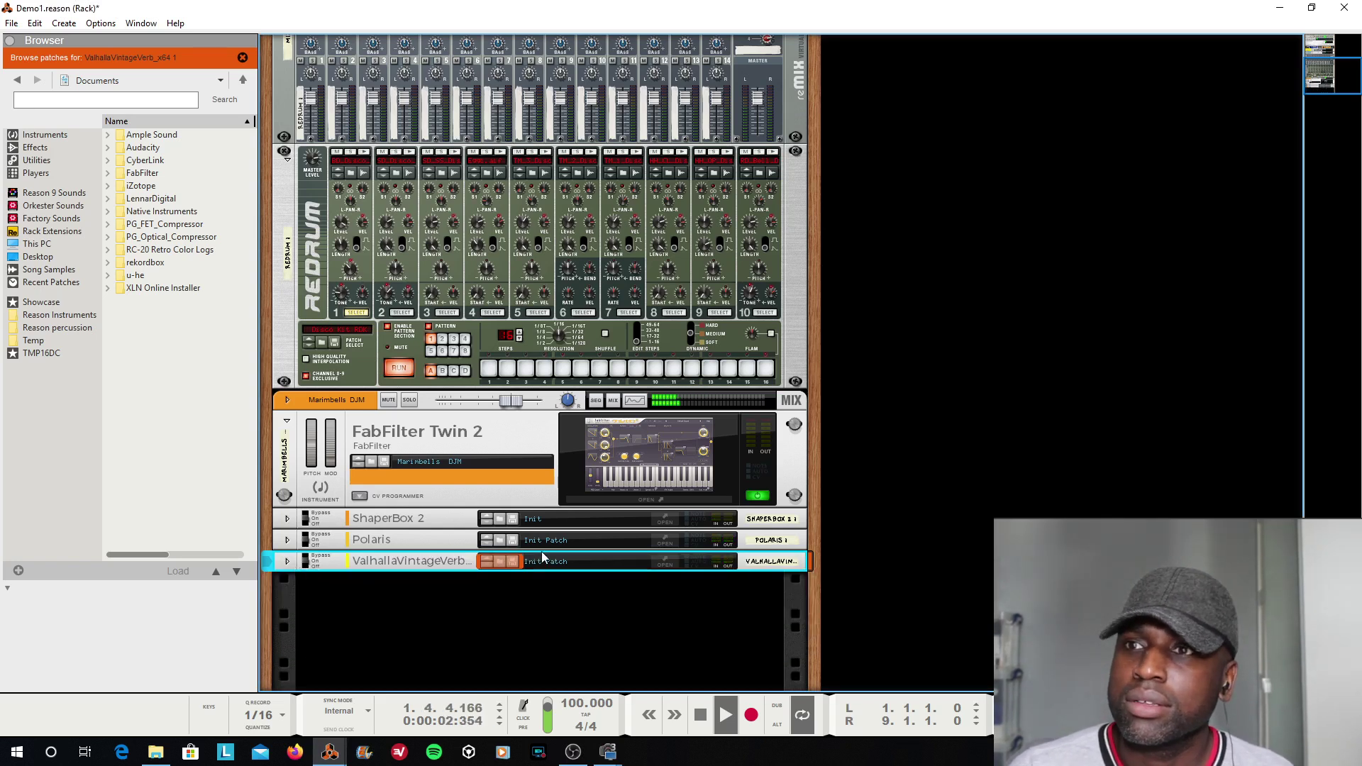
Open the Spectrum EQ of the Marimbells DJM channel and enable its EQ with a high pass filter at about 188 Hz
{"action": "left_click", "coordinate": [617, 400]}
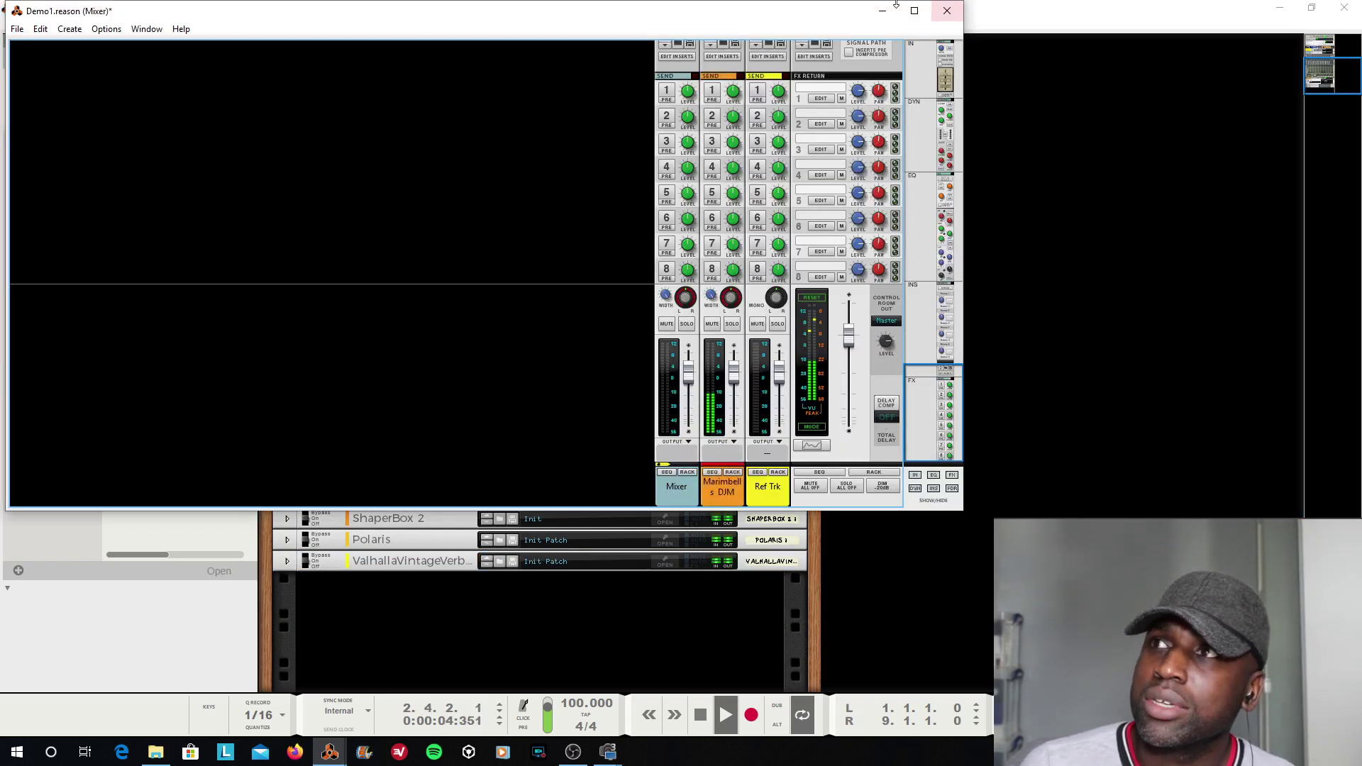
{"action": "left_click", "coordinate": [883, 11]}
{"action": "left_click", "coordinate": [644, 402]}
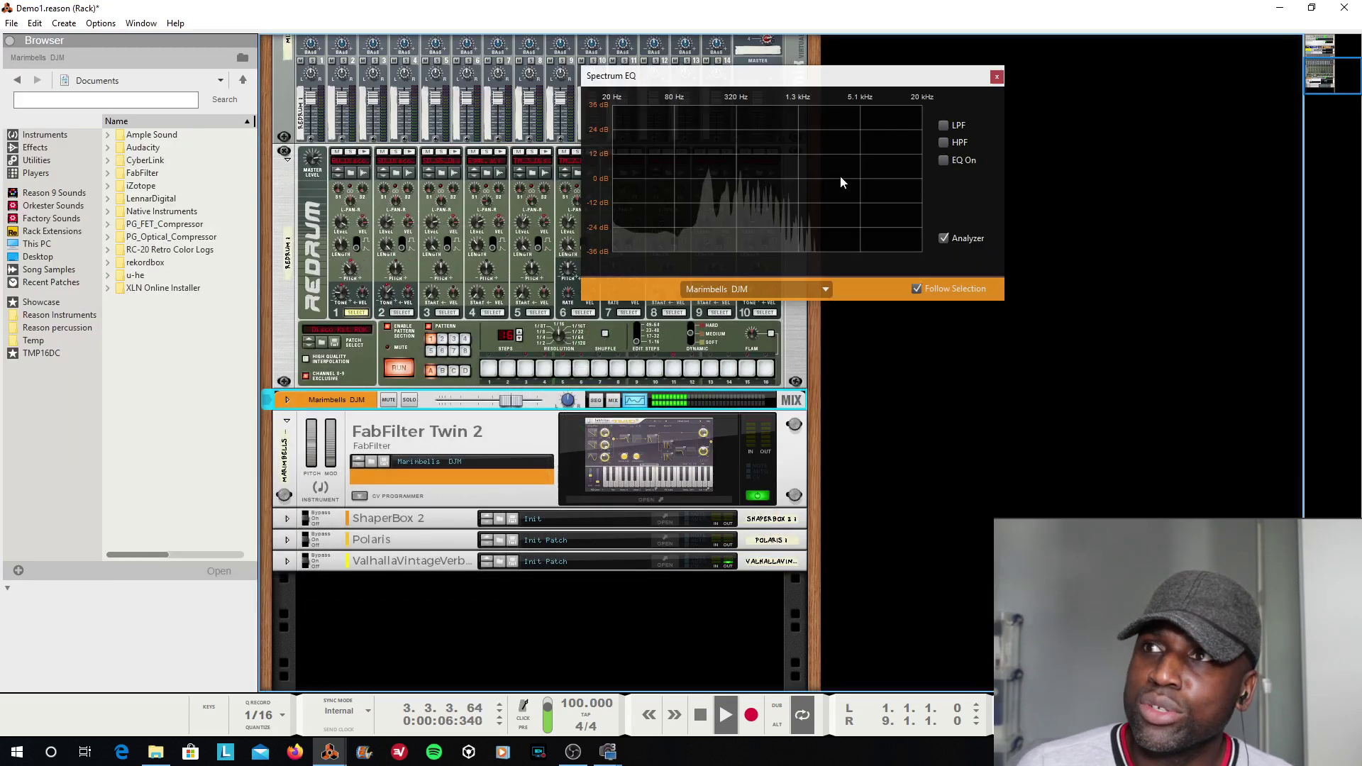
{"action": "left_click", "coordinate": [945, 160]}
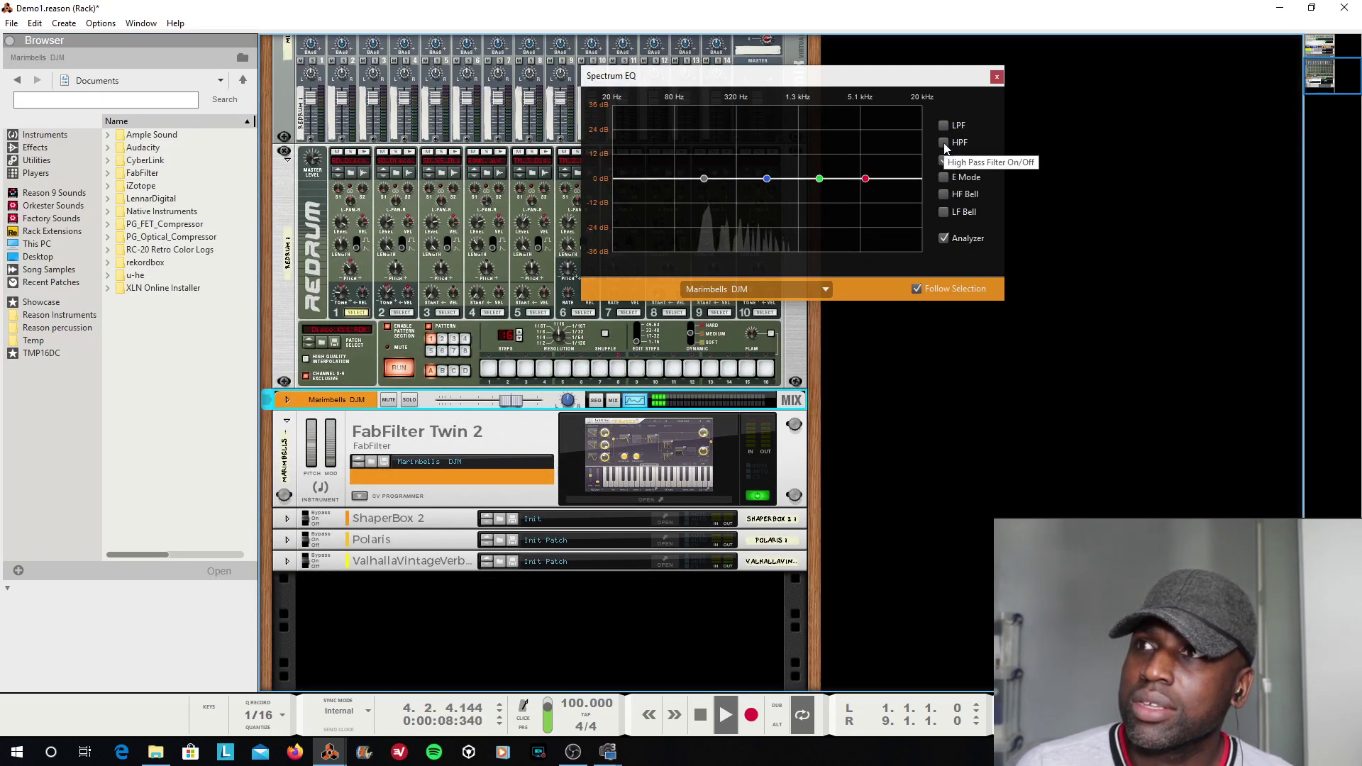
{"action": "left_click", "coordinate": [944, 142]}
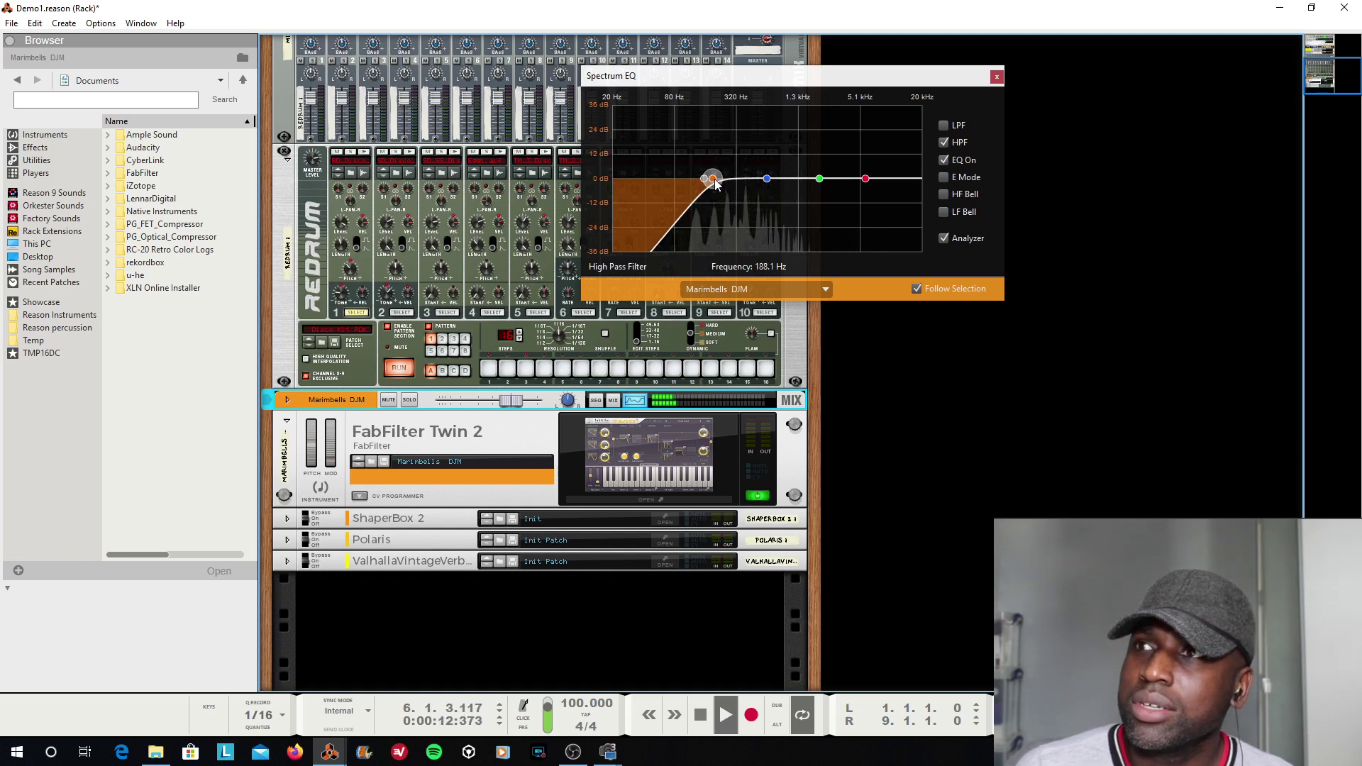
Turn on E Mode, boost the highs 5.40 dB at 6.43 kHz, dip the low mids slightly and raise the high mids 0.95 dB at 1.80 kHz
{"action": "left_click", "coordinate": [943, 178]}
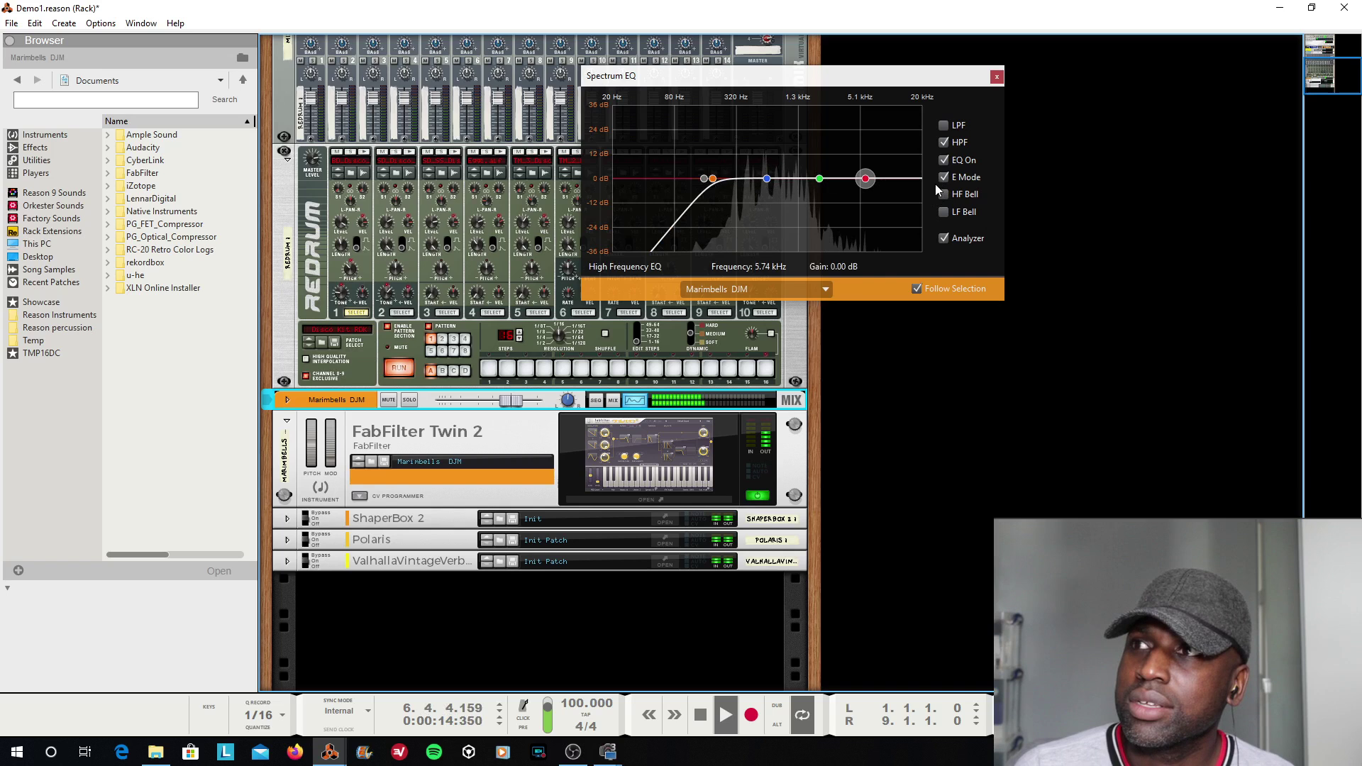
{"action": "left_click_drag", "start_coordinate": [865, 178], "coordinate": [870, 171]}
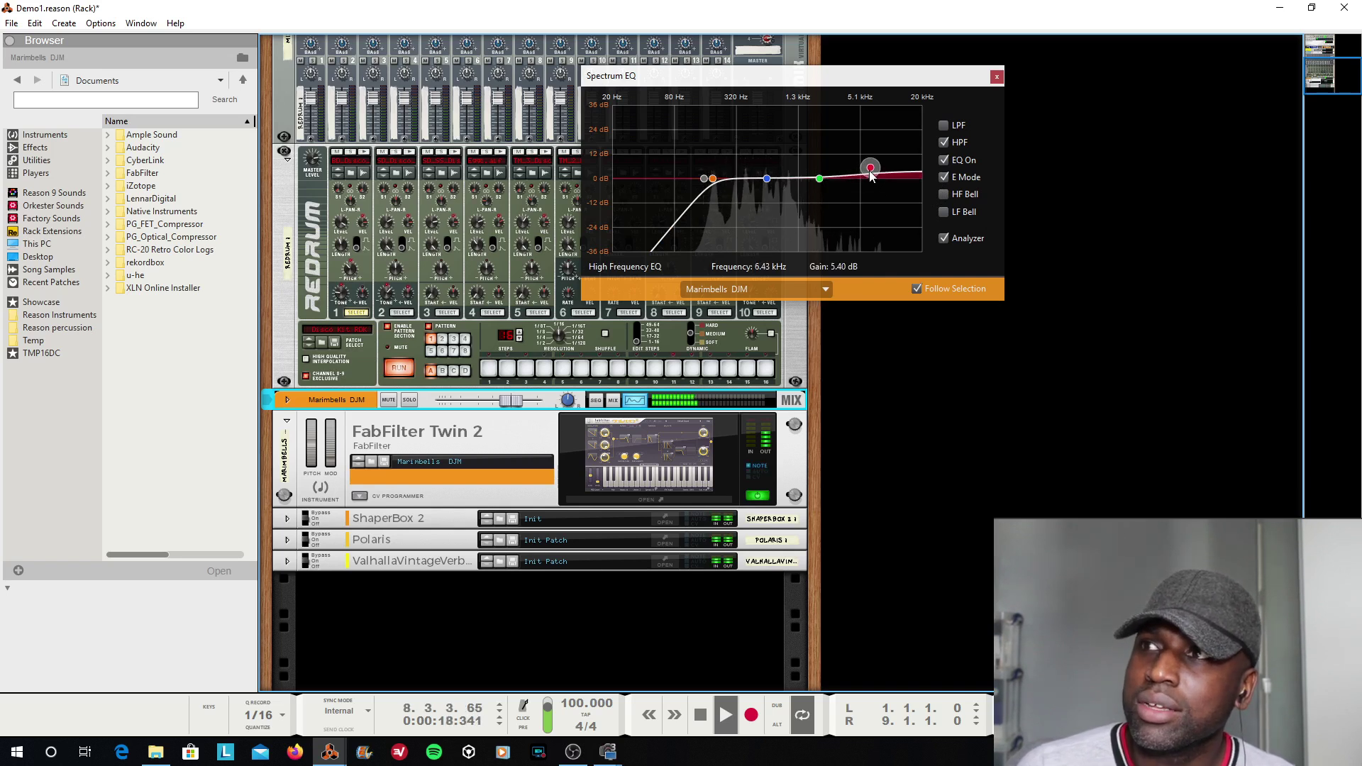
{"action": "left_click_drag", "start_coordinate": [769, 183], "coordinate": [753, 183]}
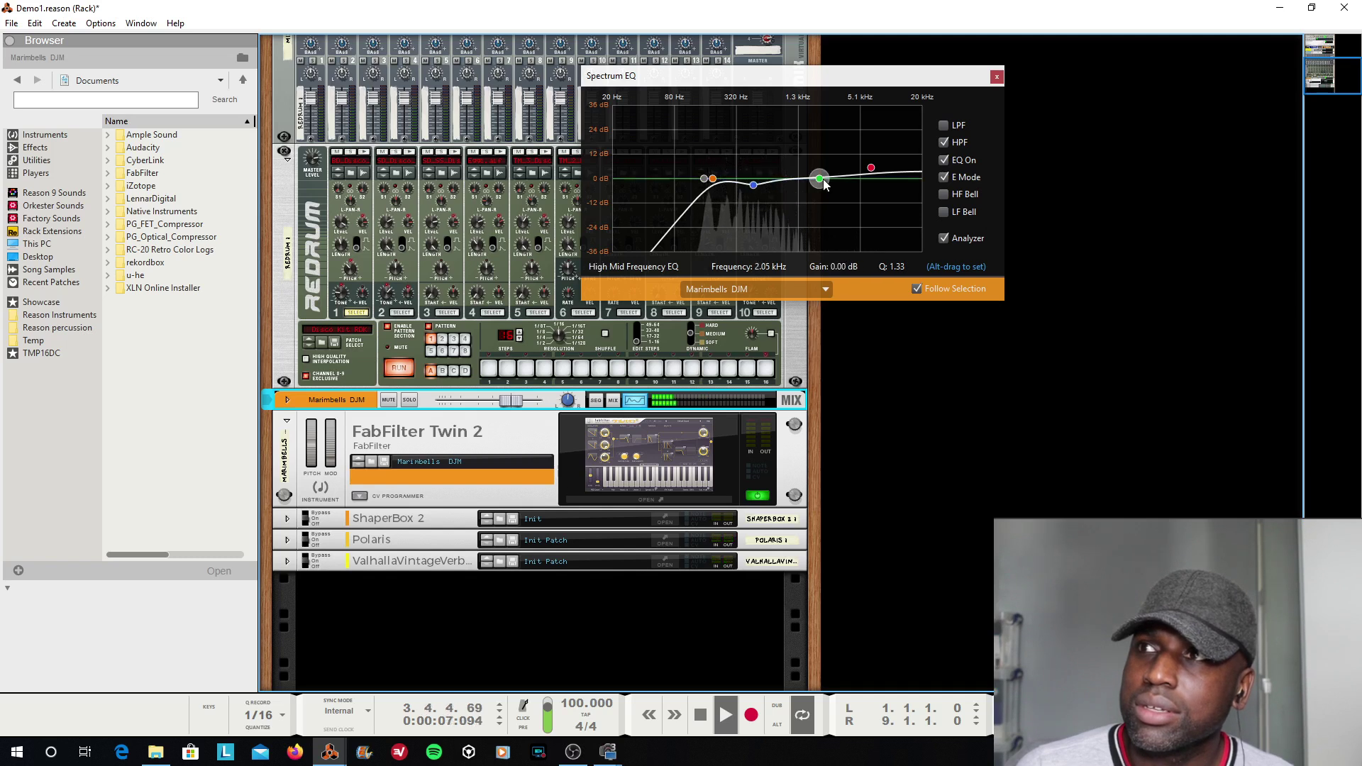
{"action": "left_click_drag", "start_coordinate": [817, 179], "coordinate": [817, 184]}
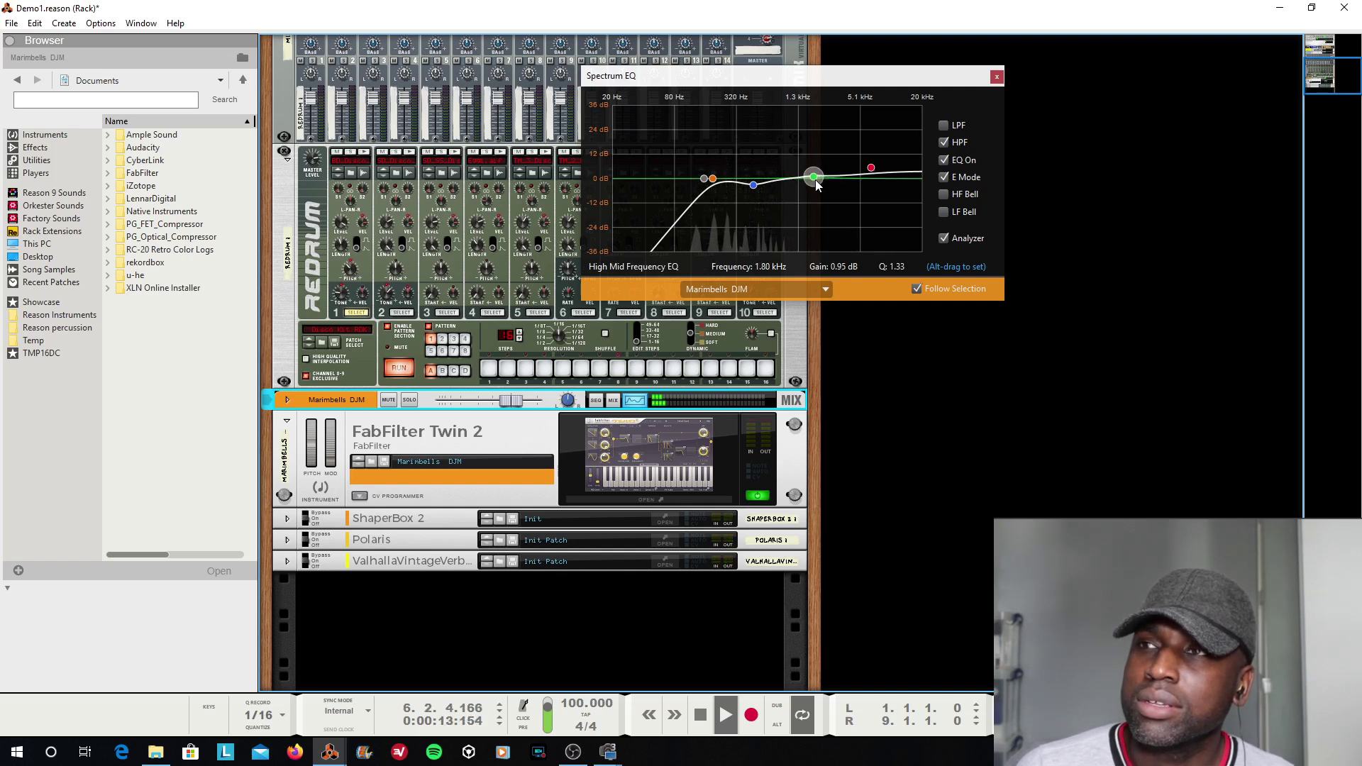
{"action": "left_click", "coordinate": [996, 77]}
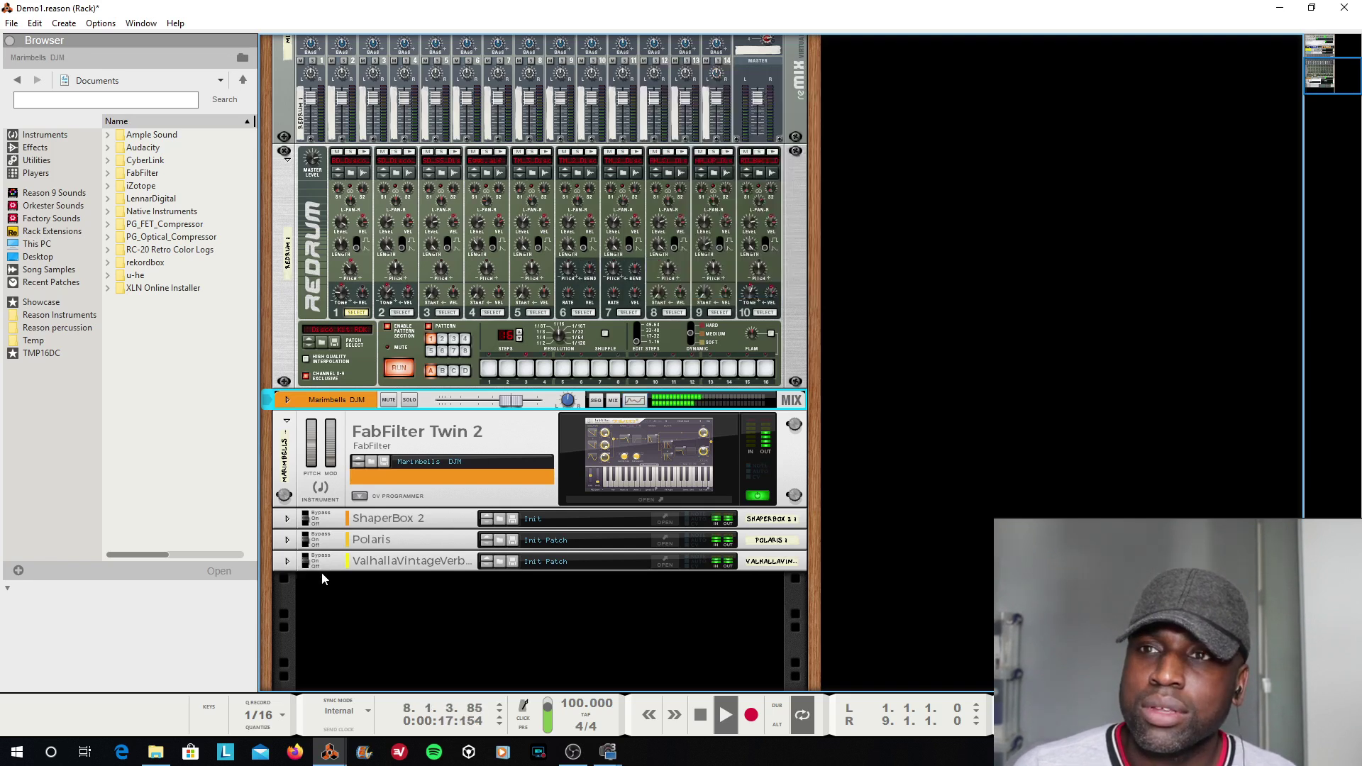
Stop playback and add the MClass Compressor from the Reason effects below ValhallaVintageVerb in the rack
{"action": "left_click", "coordinate": [349, 596]}
{"action": "key", "text": "space"}
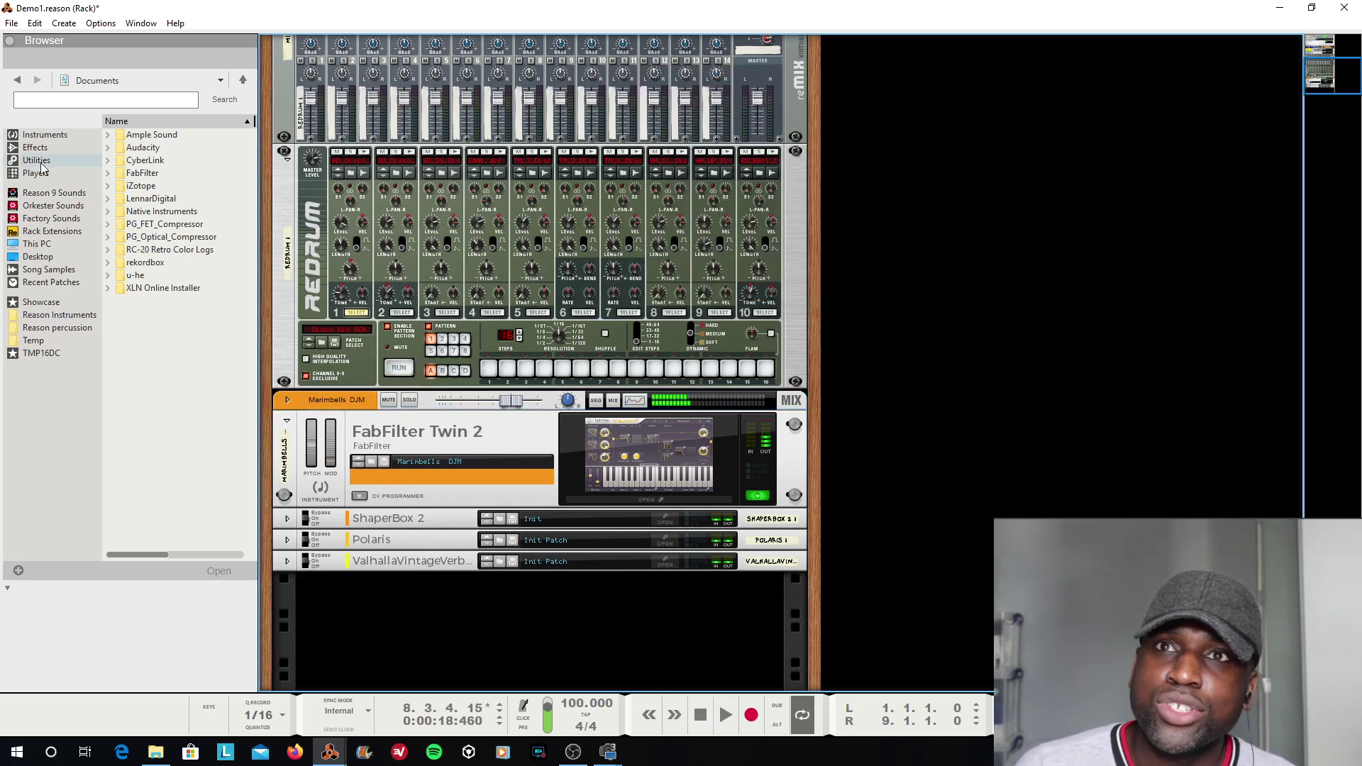
{"action": "left_click", "coordinate": [41, 147]}
{"action": "left_click", "coordinate": [142, 126]}
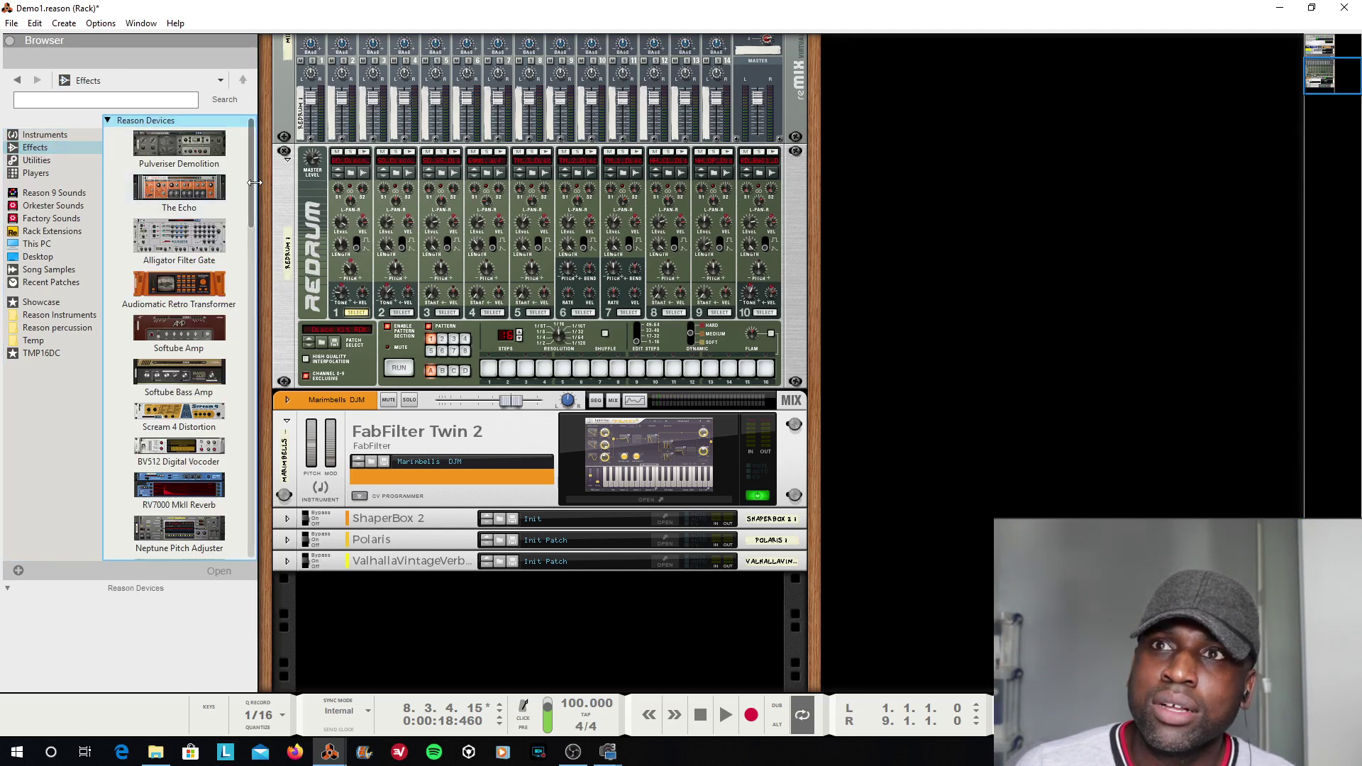
{"action": "scroll", "coordinate": [237, 311], "scroll_direction": "down", "scroll_amount": 10}
{"action": "scroll", "coordinate": [236, 311], "scroll_direction": "up", "scroll_amount": 3}
{"action": "mouse_move", "coordinate": [188, 231]}
{"action": "left_mouse_down"}
{"action": "mouse_move", "coordinate": [440, 564]}
{"action": "mouse_move", "coordinate": [410, 620]}
{"action": "left_mouse_up"}
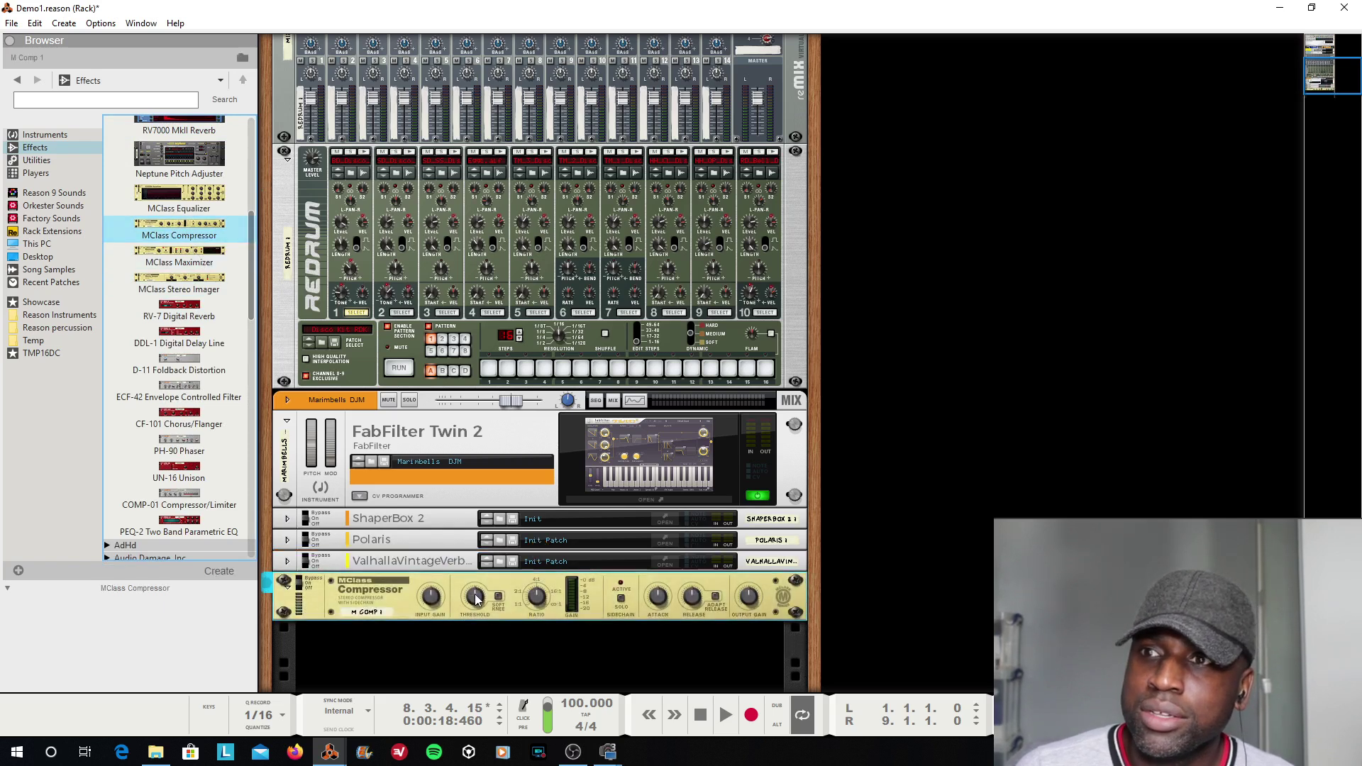
During playback, set the MClass Compressor's attack to 5 ms and output gain to 2.3 dB, comparing the sound with the compressor bypassed
{"action": "key", "text": "space"}
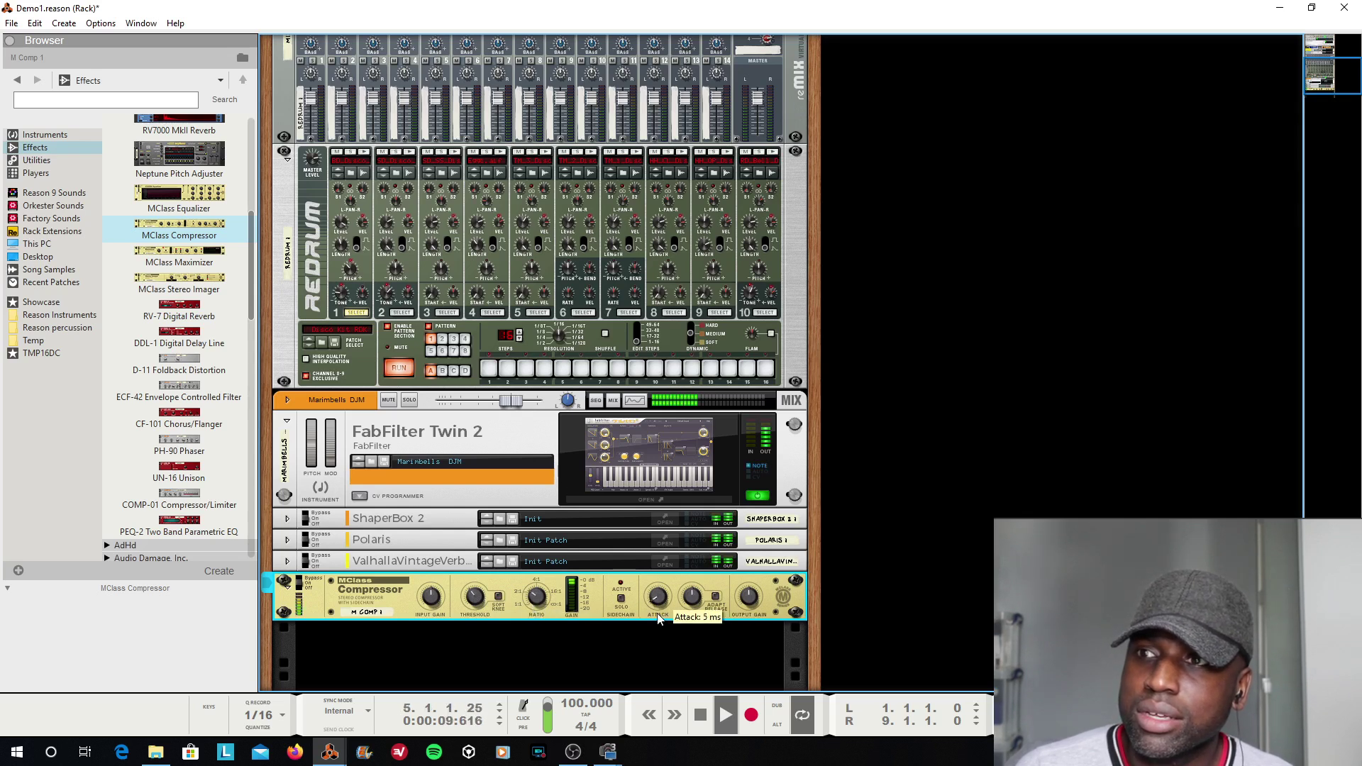
{"action": "left_click", "coordinate": [305, 584]}
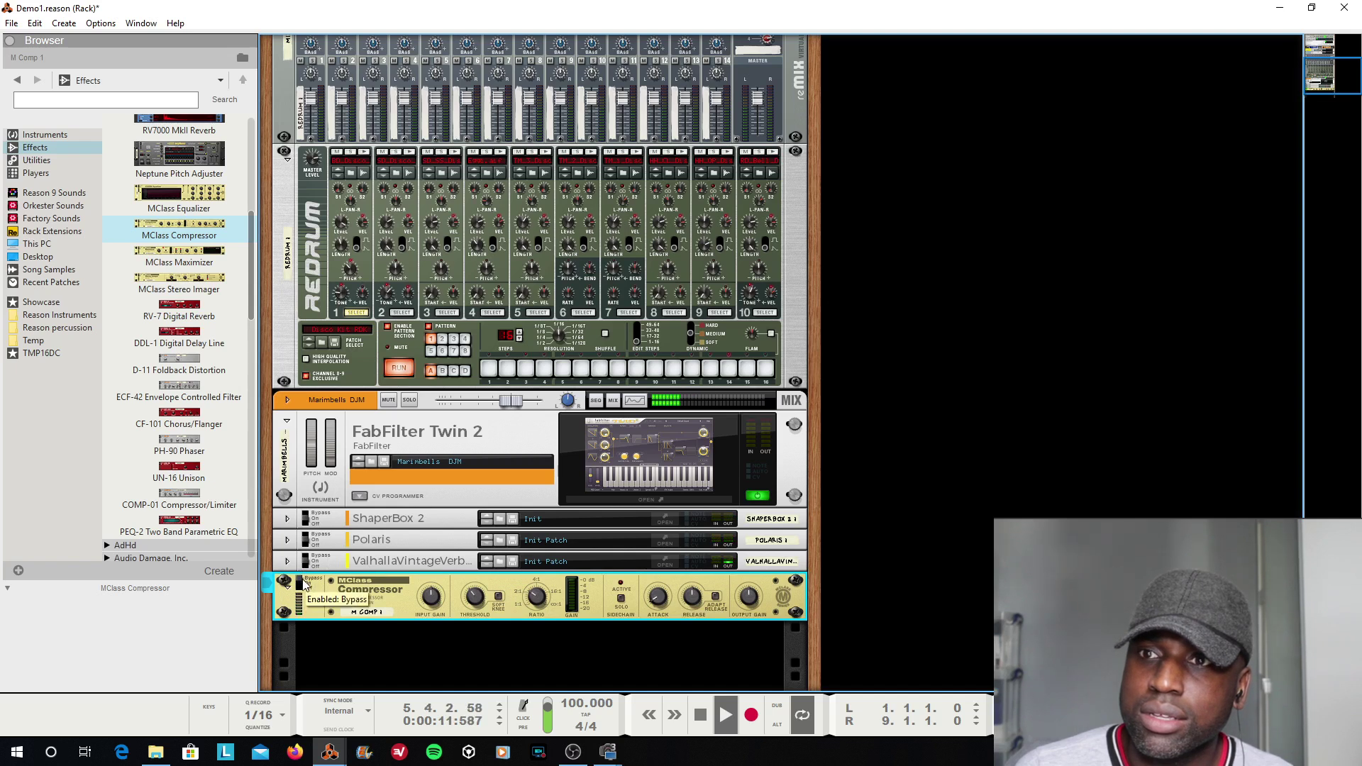
{"action": "left_click", "coordinate": [304, 586]}
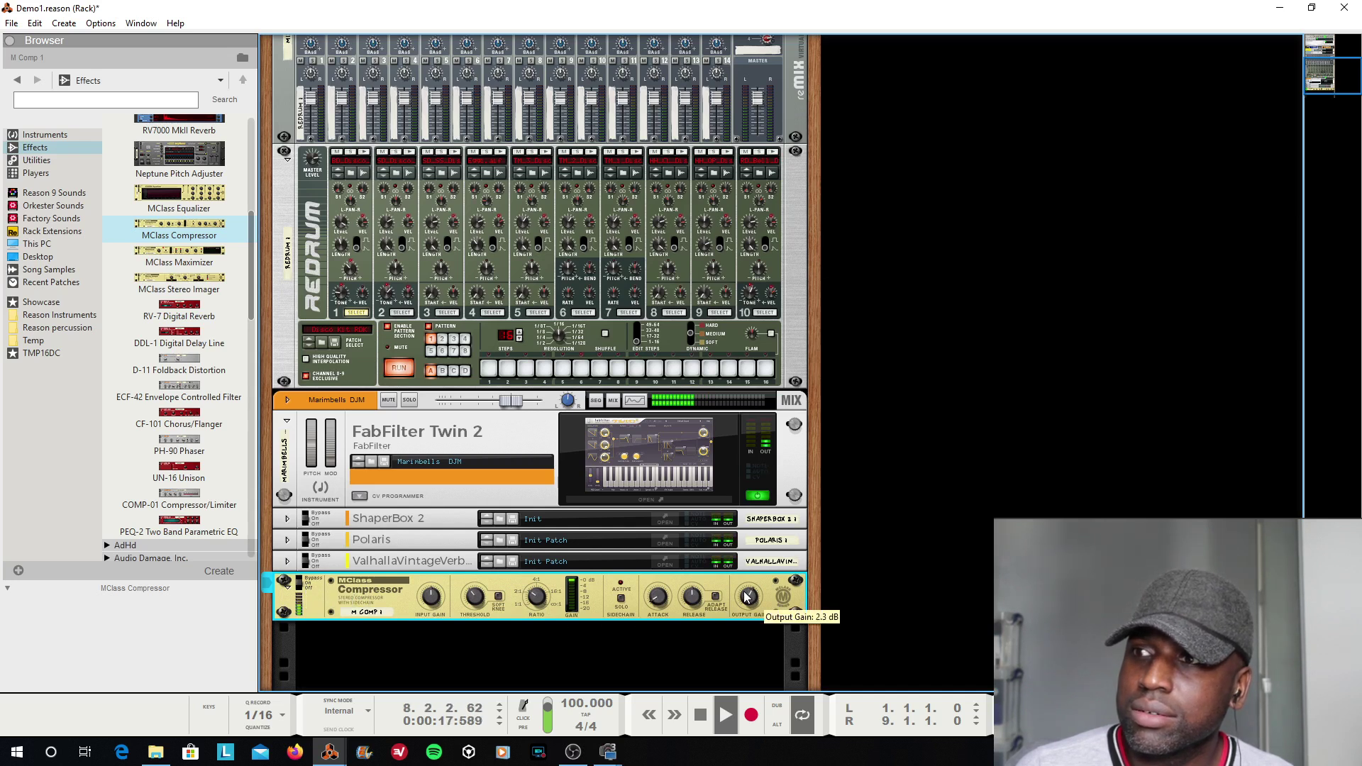
{"action": "scroll", "coordinate": [746, 598], "scroll_direction": "down", "scroll_amount": 2}
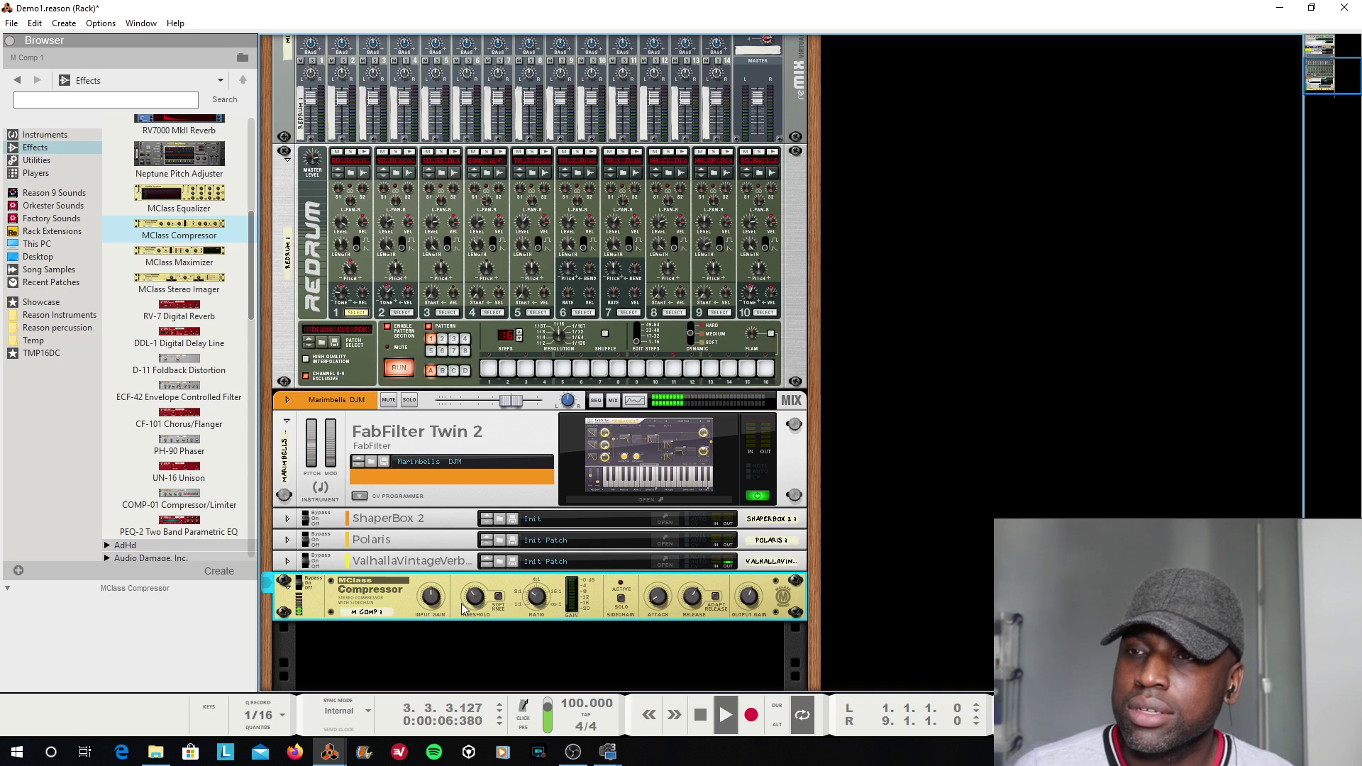
Fold the MClass Compressor and FabFilter Twin 2 devices in the rack
{"action": "left_click", "coordinate": [288, 585]}
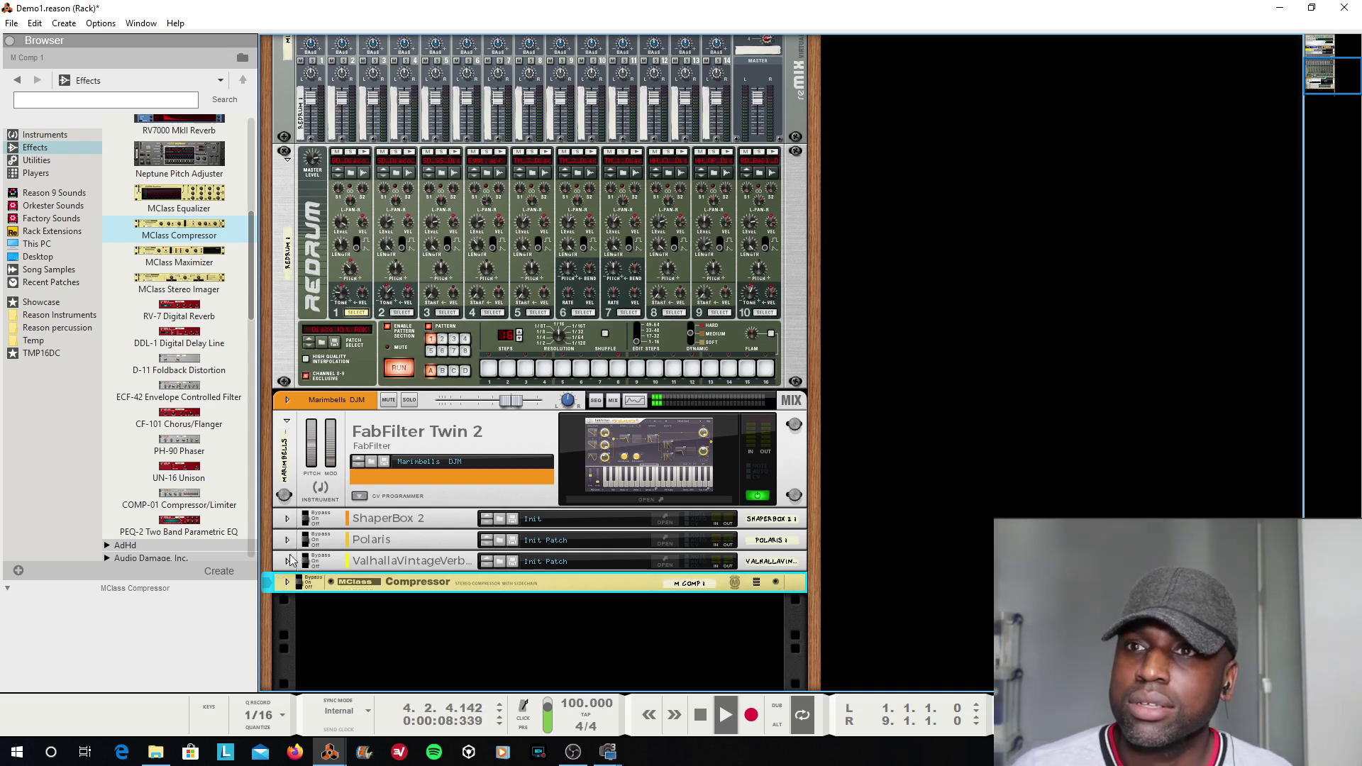
{"action": "left_click", "coordinate": [287, 421]}
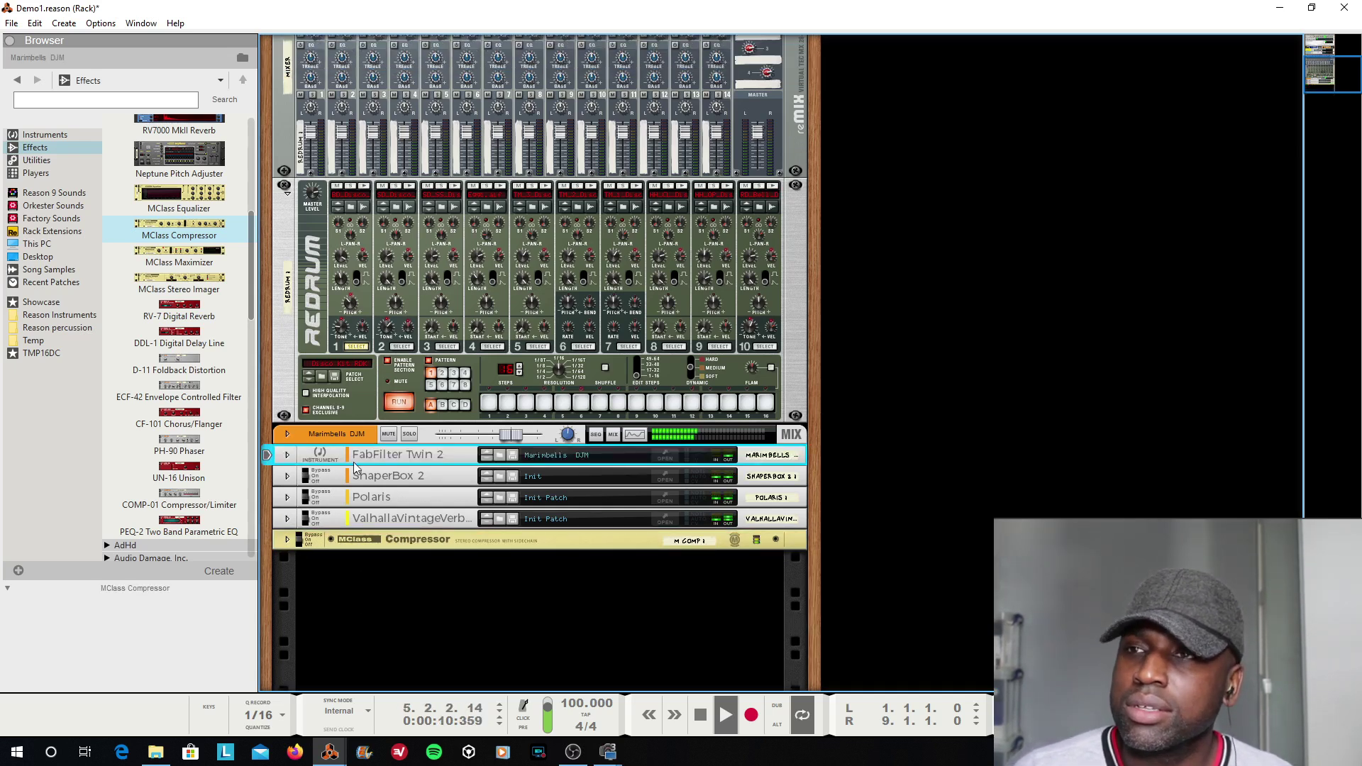